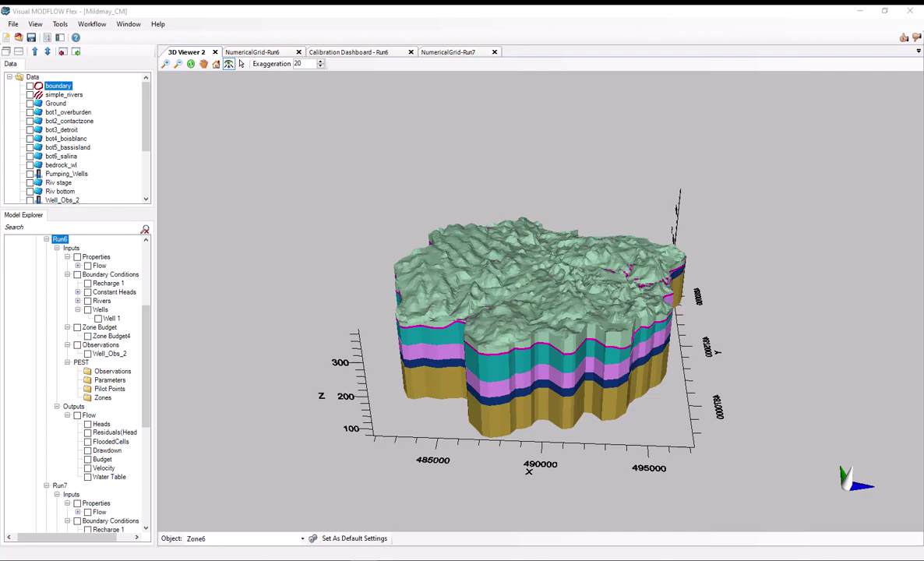
Step: Examine the 3D model from above and review the Kx, Ky and Kz cell values of Run6's conductivity zones
left_click_drag(613, 200, 590, 315)
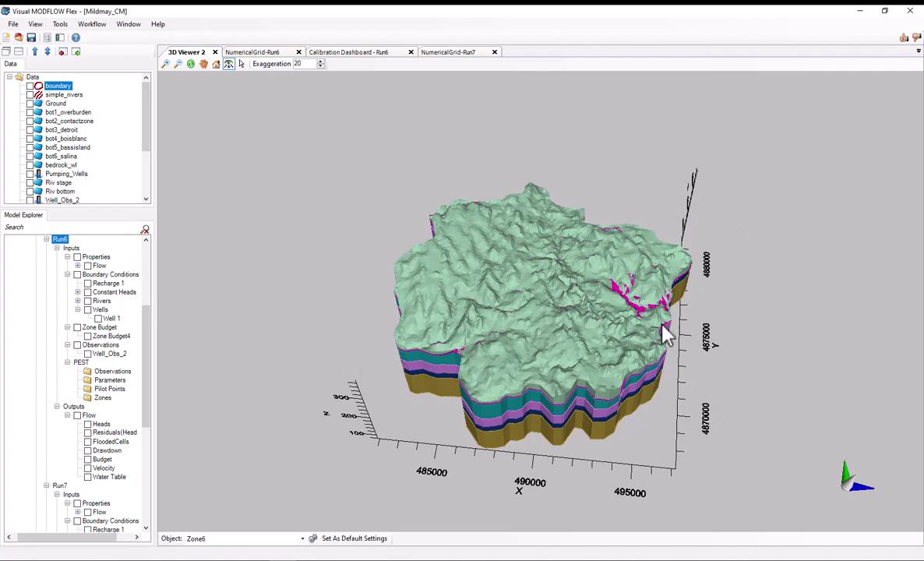
left_click(252, 51)
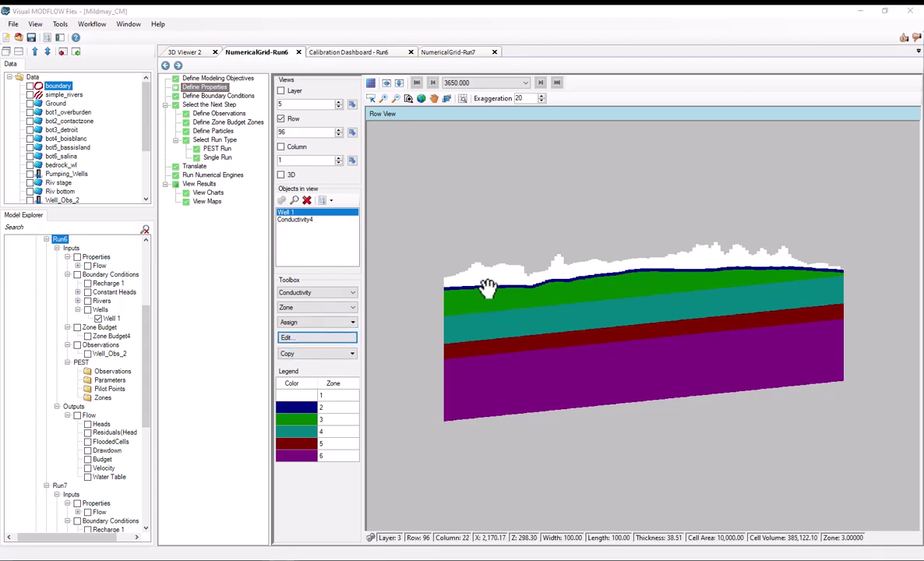
left_click(296, 338)
left_click_drag(180, 108, 108, 93)
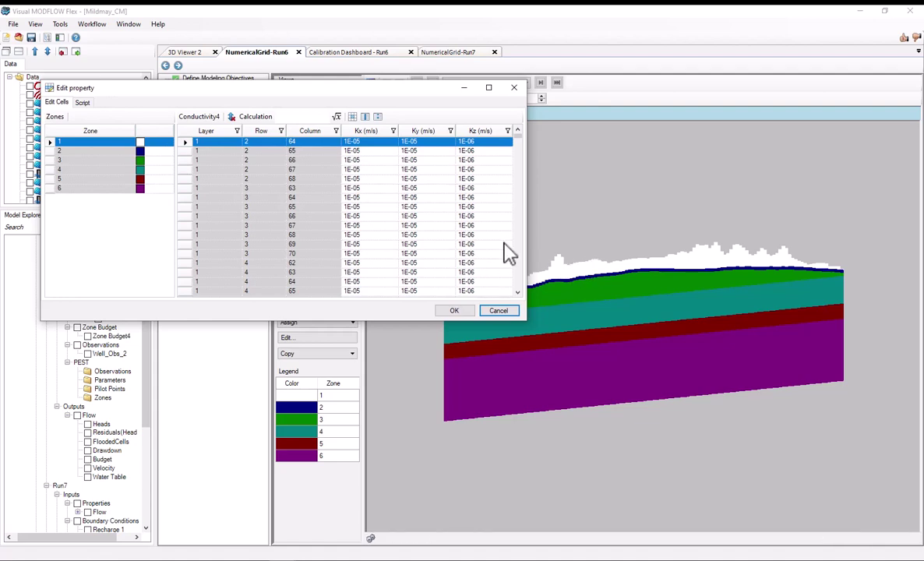
scroll(508, 252, "down", 10)
scroll(507, 251, "down", 20)
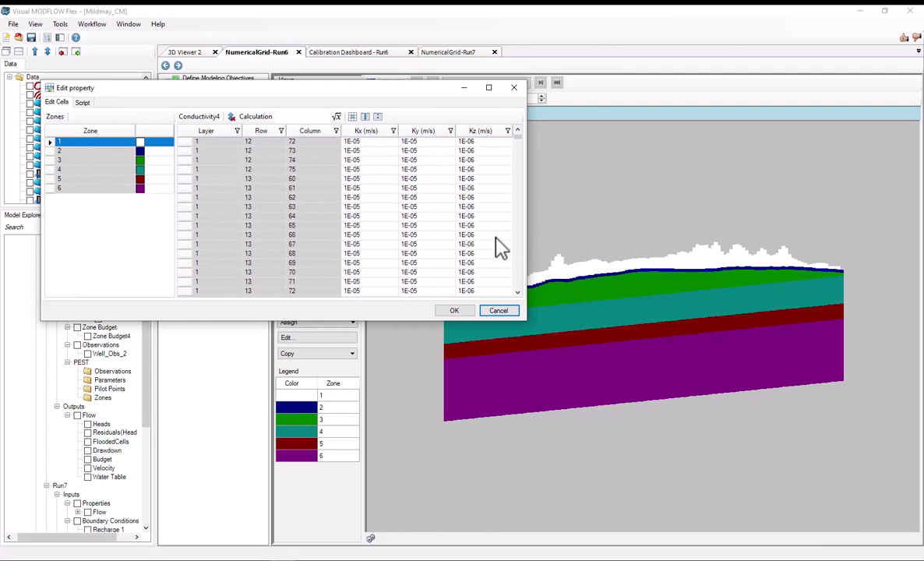
scroll(380, 227, "up", 20)
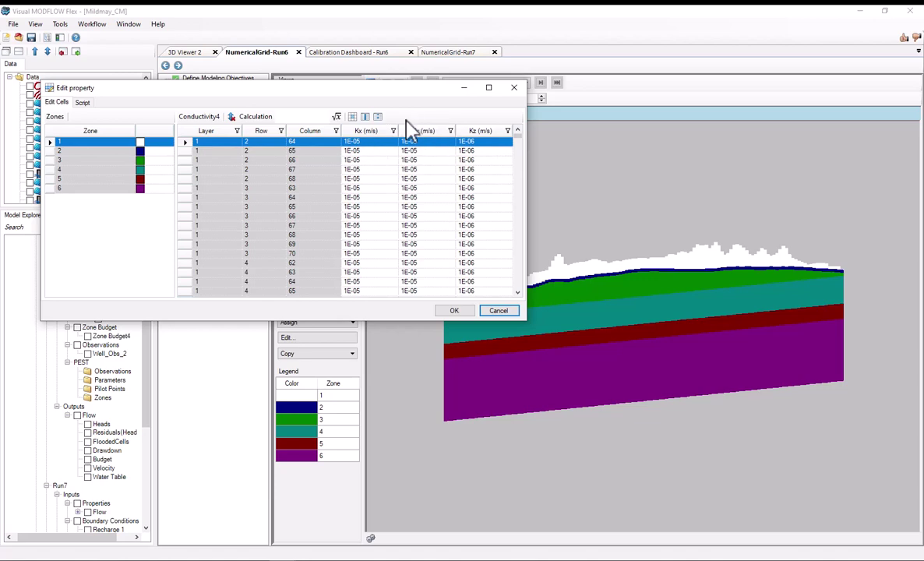
left_click(501, 311)
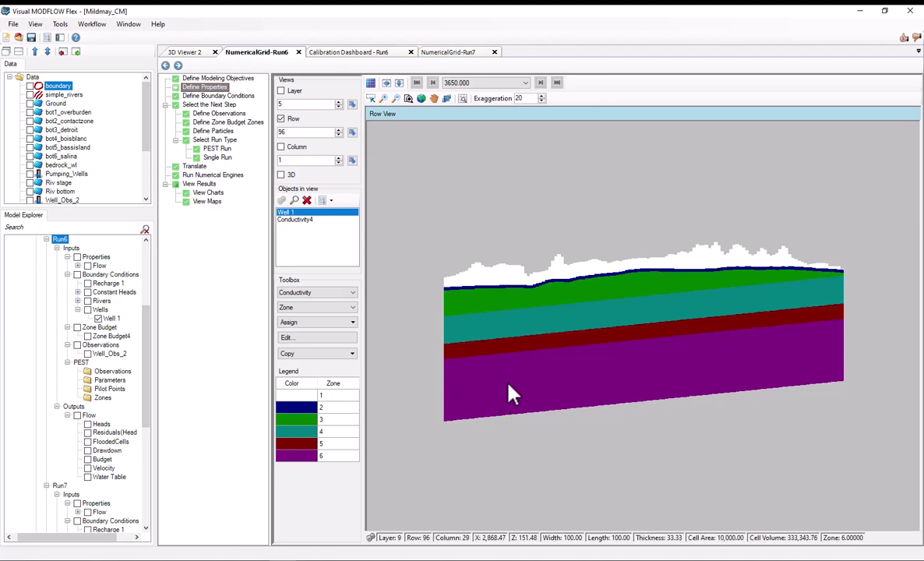
Step: Review Run6's boundary conditions, translation solver settings, available result charts and calibration dashboard
left_click(226, 95)
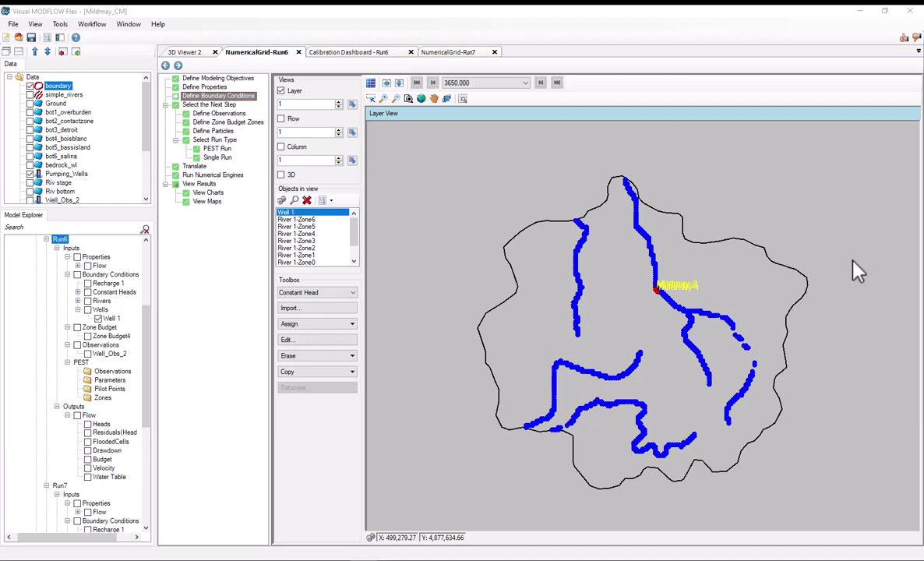
left_click(195, 166)
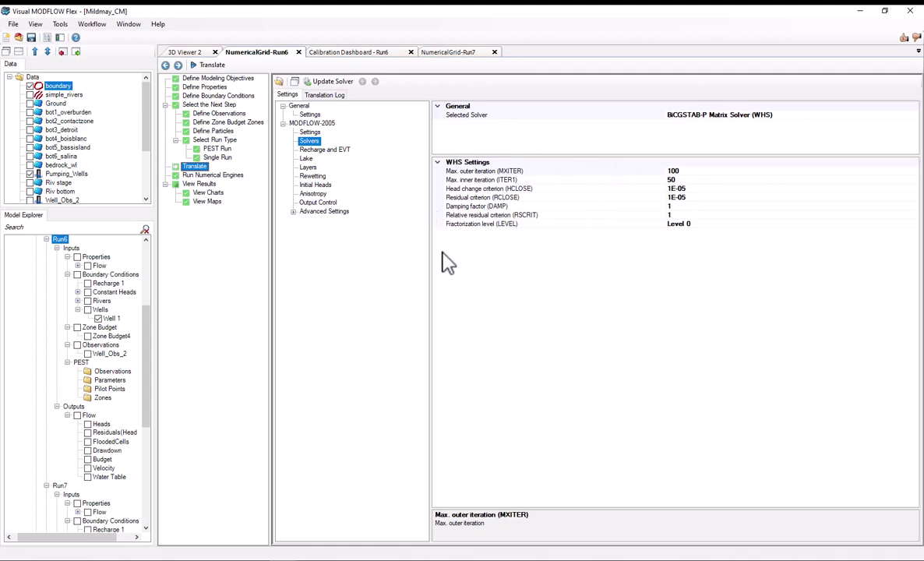
left_click(208, 193)
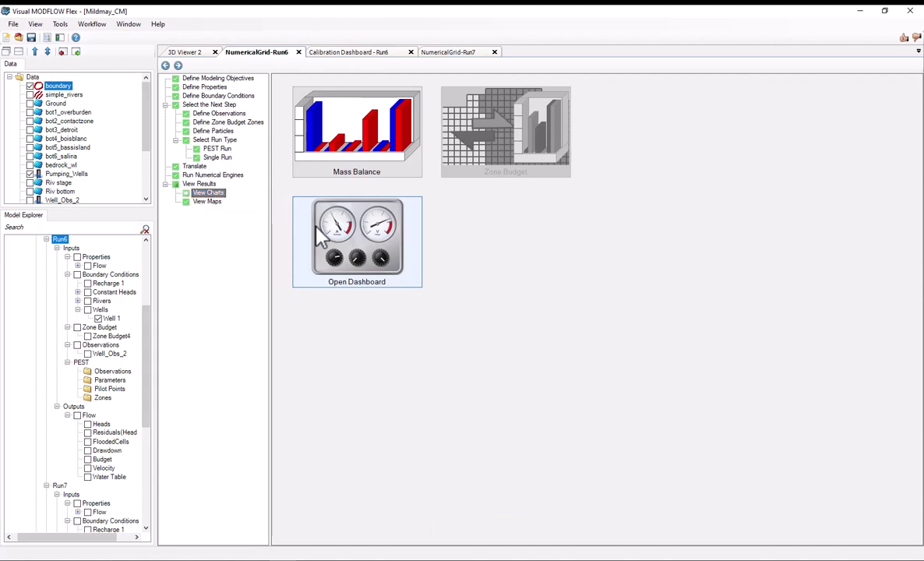
left_click(343, 53)
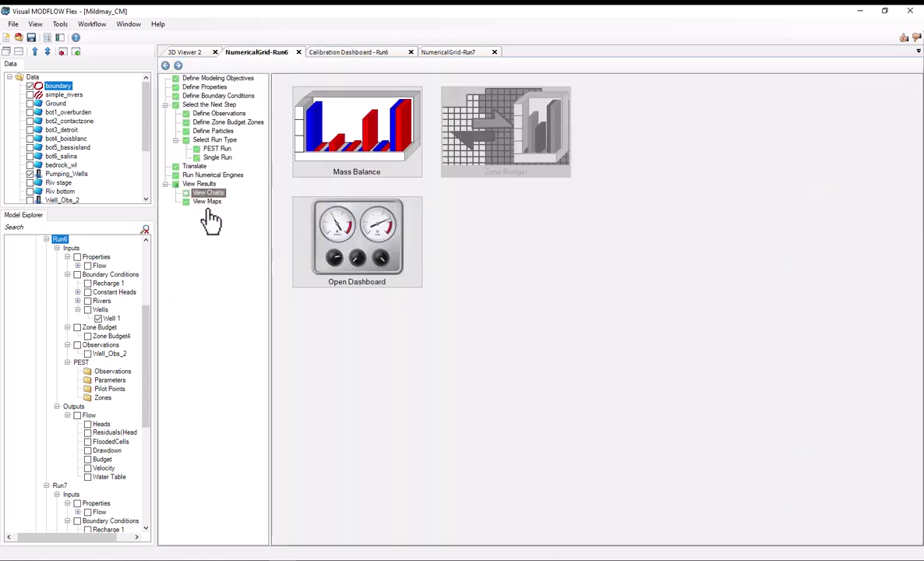
Step: Show Run6's head results map for layer 3 and overlay the Well_Obs_2 observation wells
left_click(208, 201)
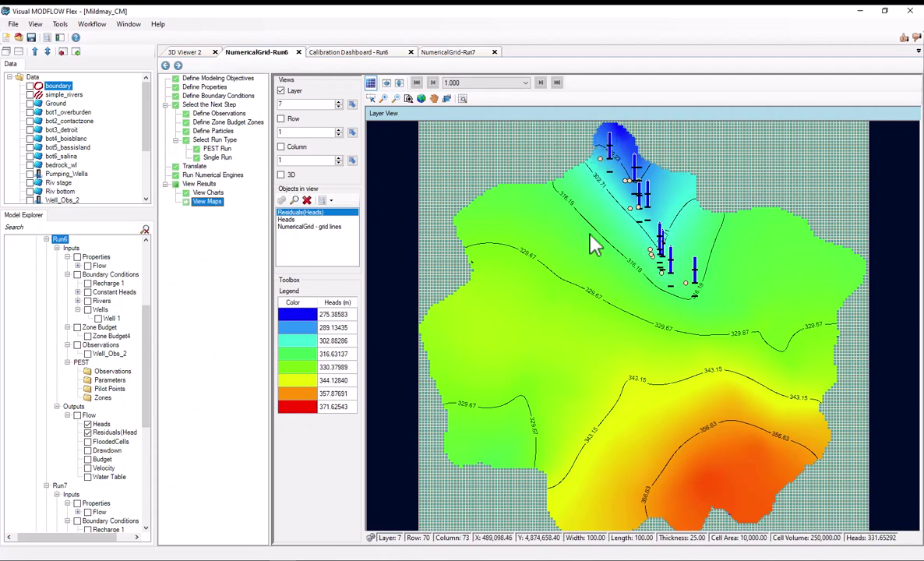
left_click(299, 105)
type("3")
key("Return")
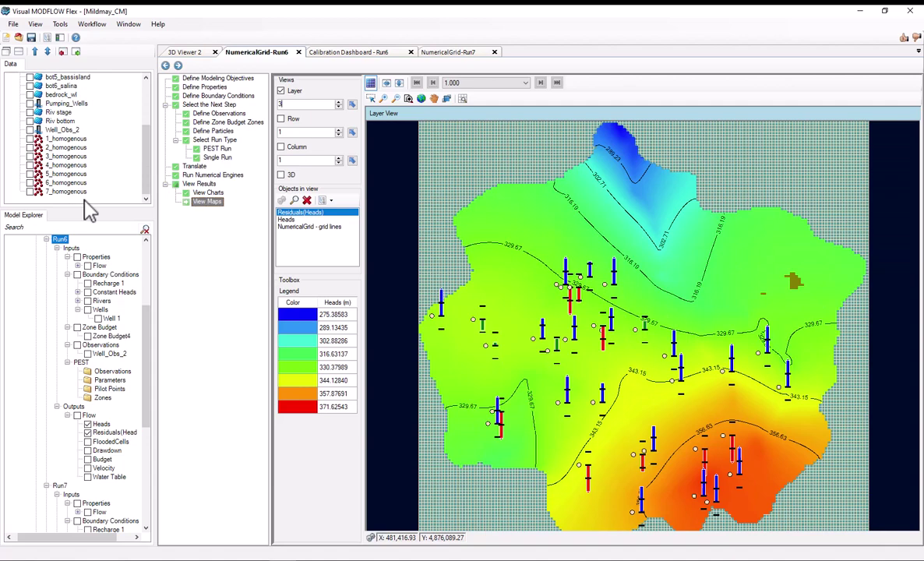
left_click(31, 129)
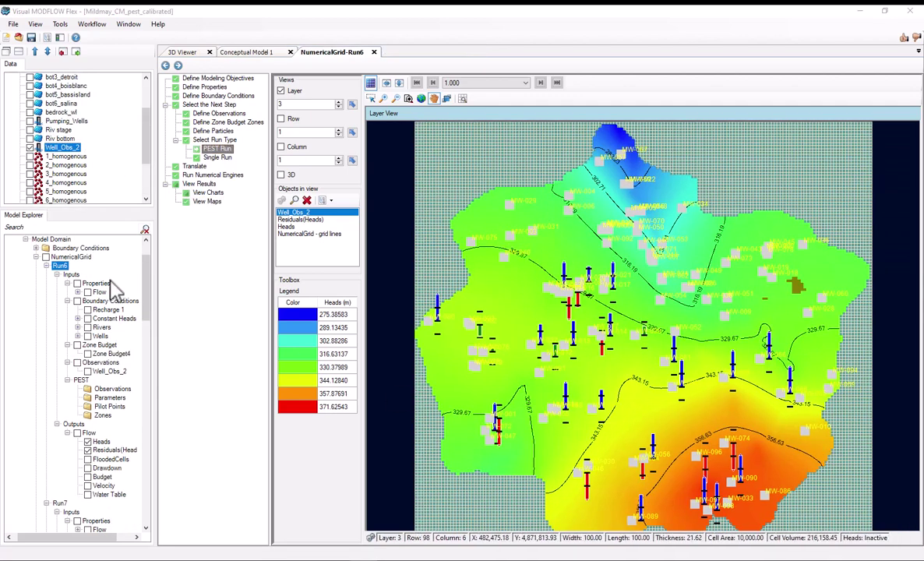
Step: Start a PEST run for Run6 and apply the Well_Obs_2 head observations with all observation points in use
left_click(214, 149)
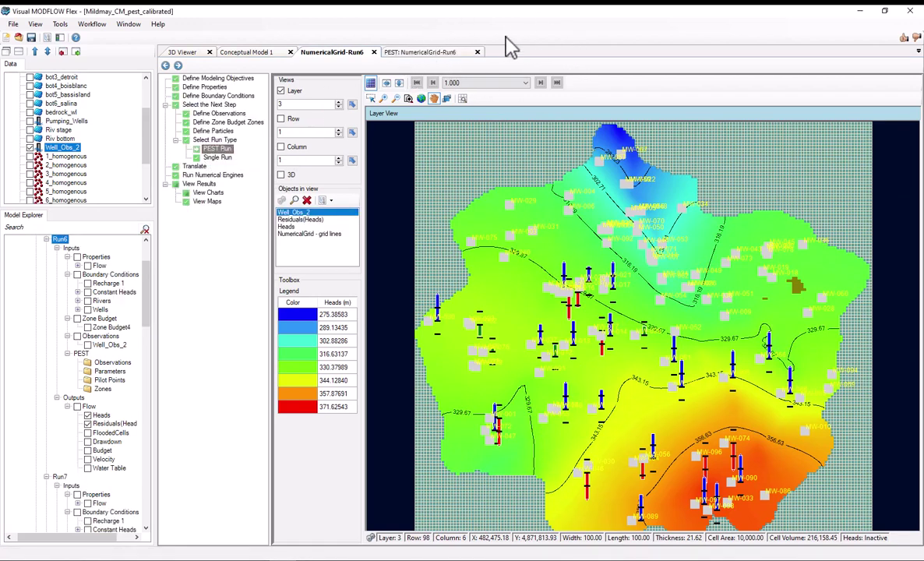
left_click(430, 55)
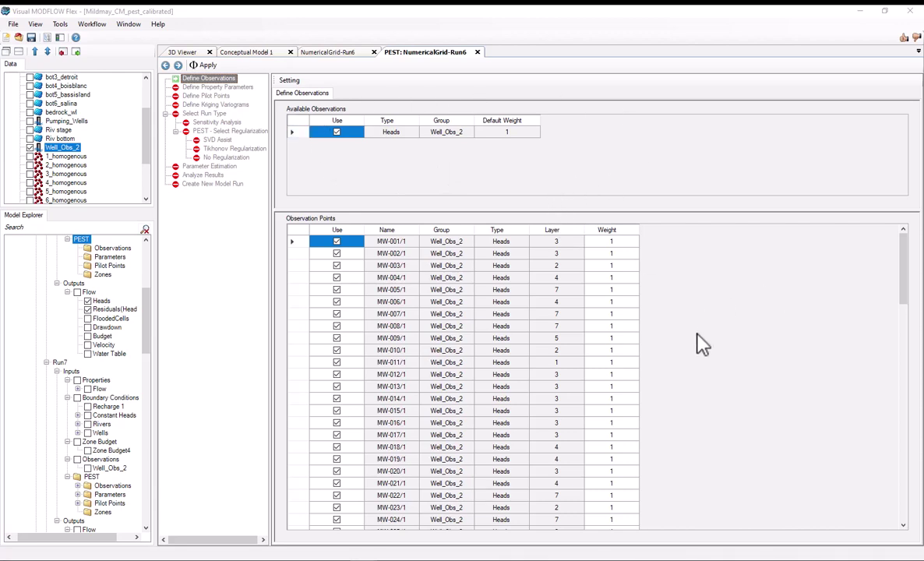
scroll(701, 343, "down", 14)
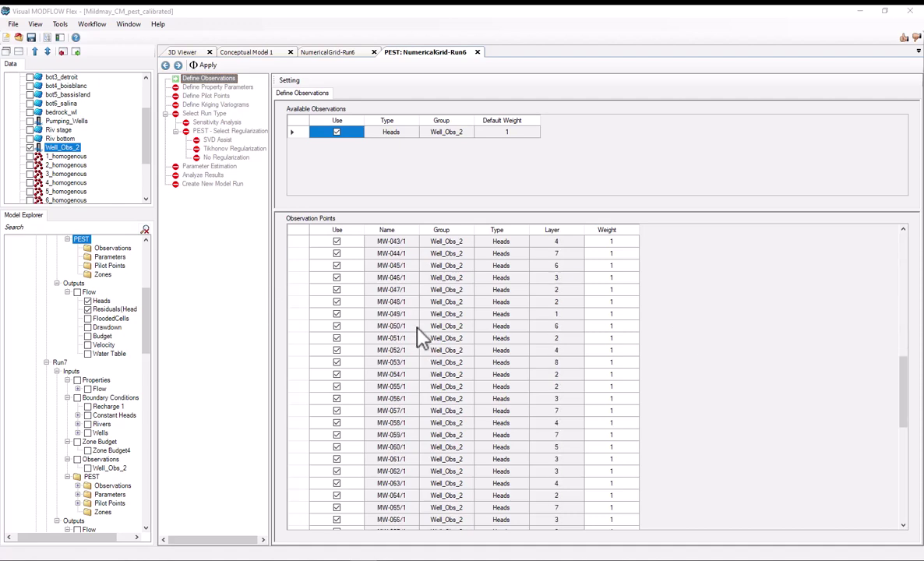
scroll(373, 347, "up", 14)
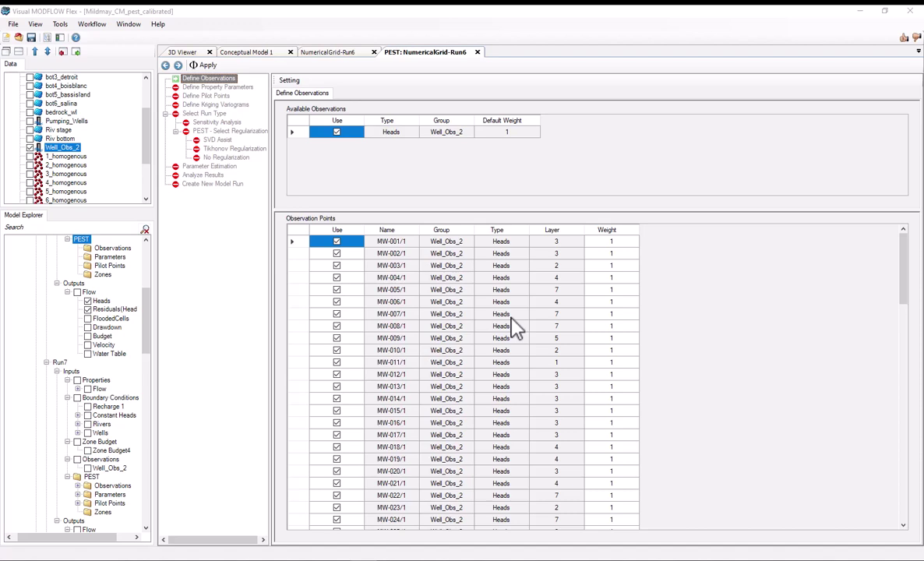
left_click(337, 241)
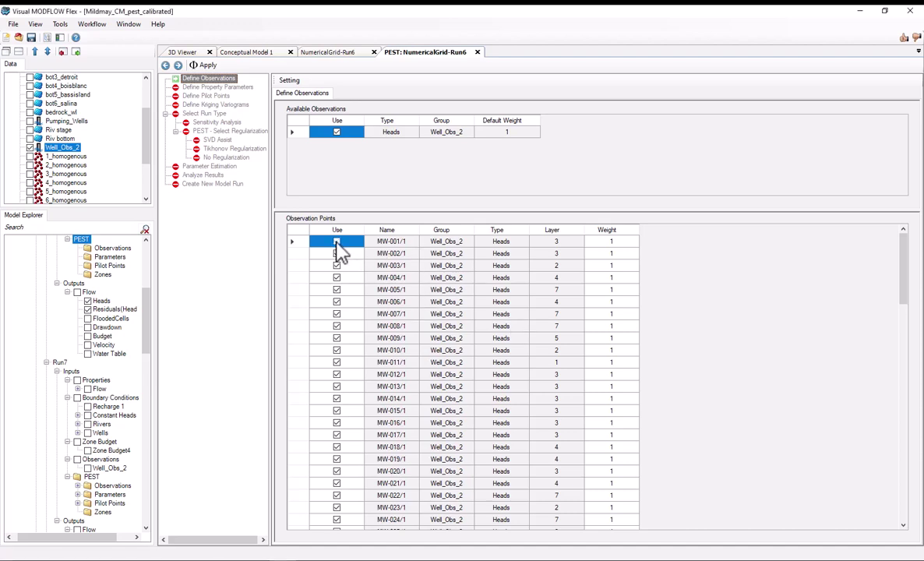
left_click(336, 242)
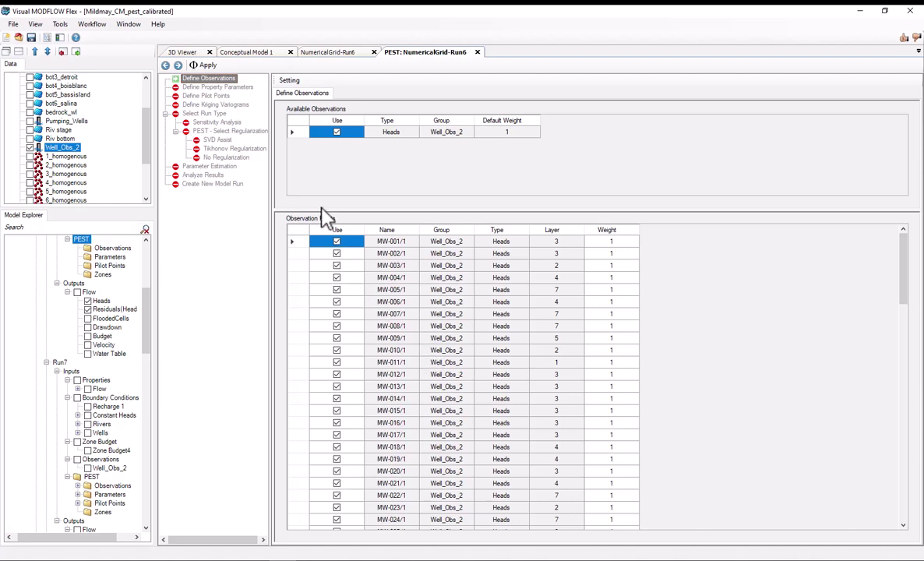
left_click(206, 65)
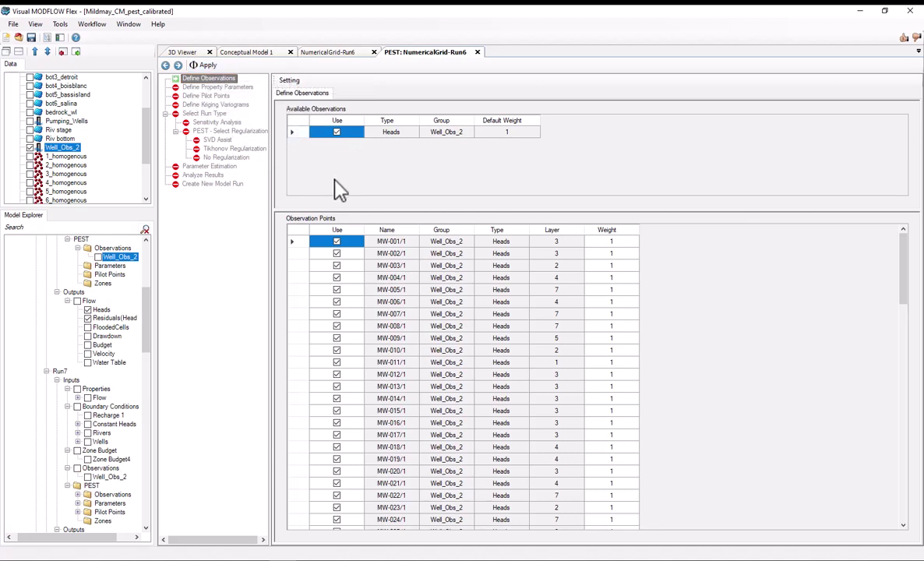
Step: Include the Kz conductivity parameter in the PEST run, tie it to Kx, and apply the property parameters
left_click(178, 66)
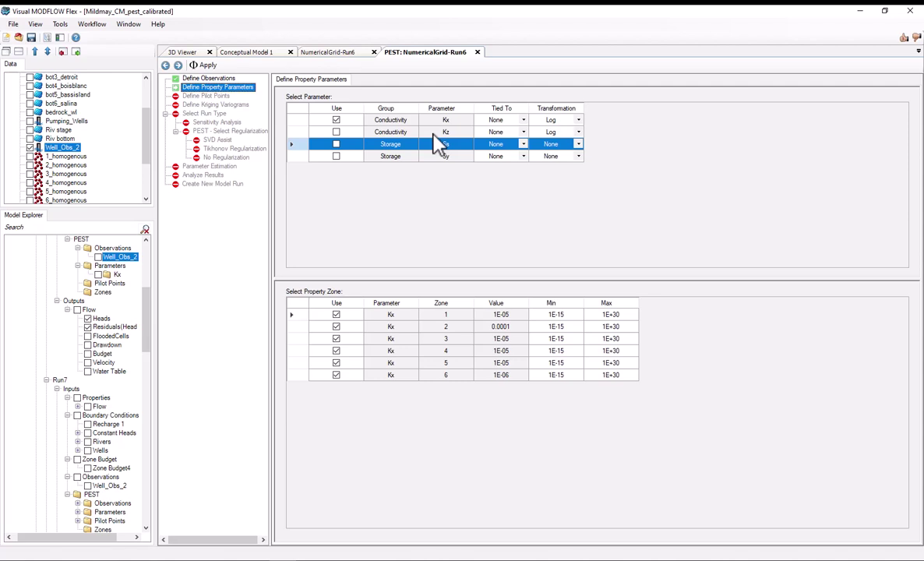
left_click(336, 132)
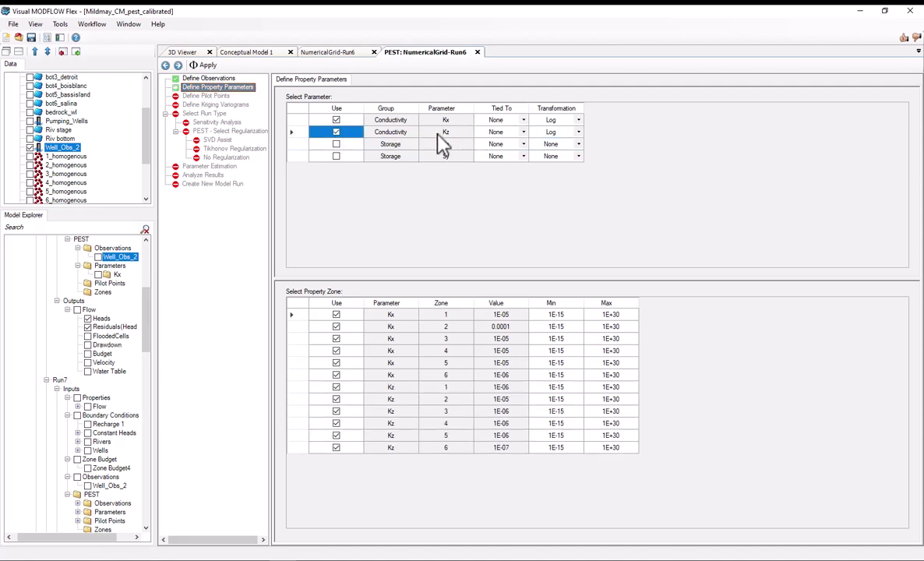
left_click(499, 133)
left_click(501, 149)
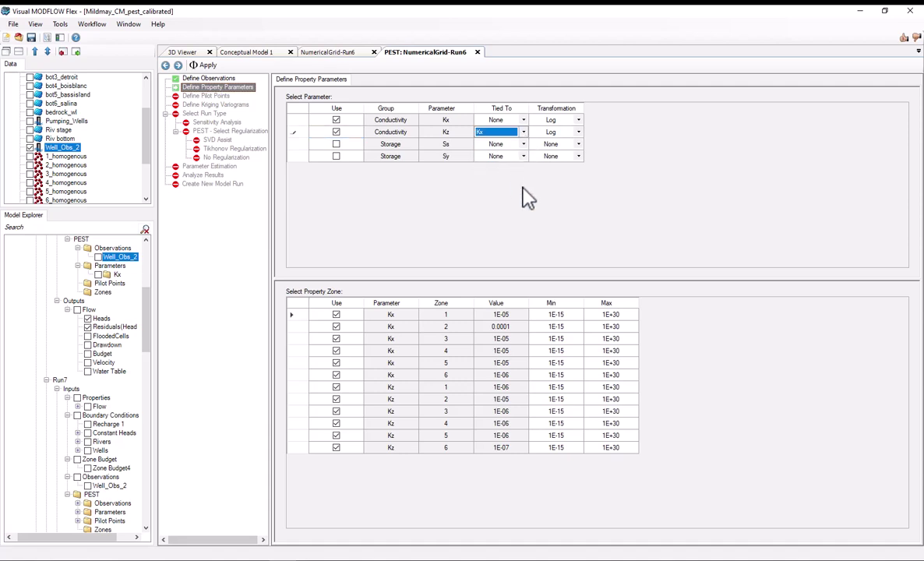
left_click(304, 145)
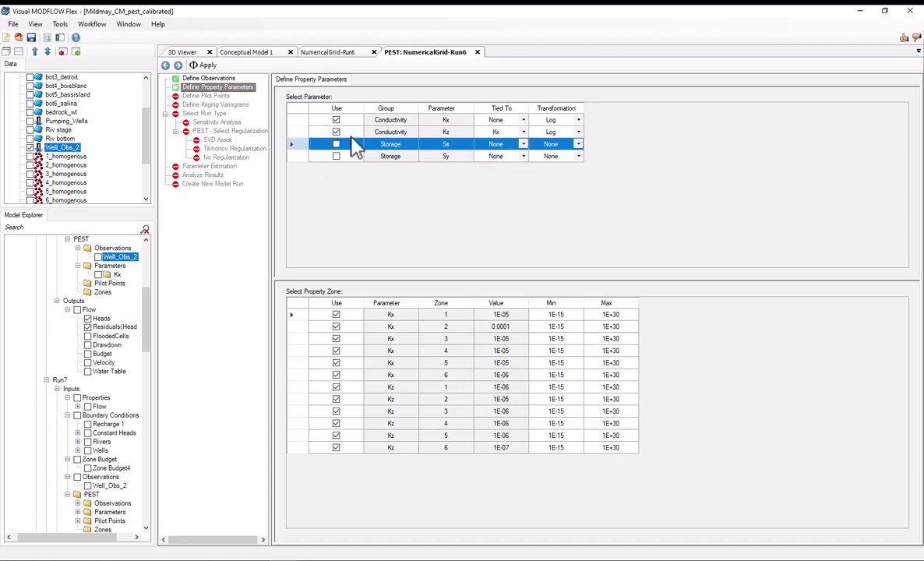
left_click(503, 145)
left_click(205, 65)
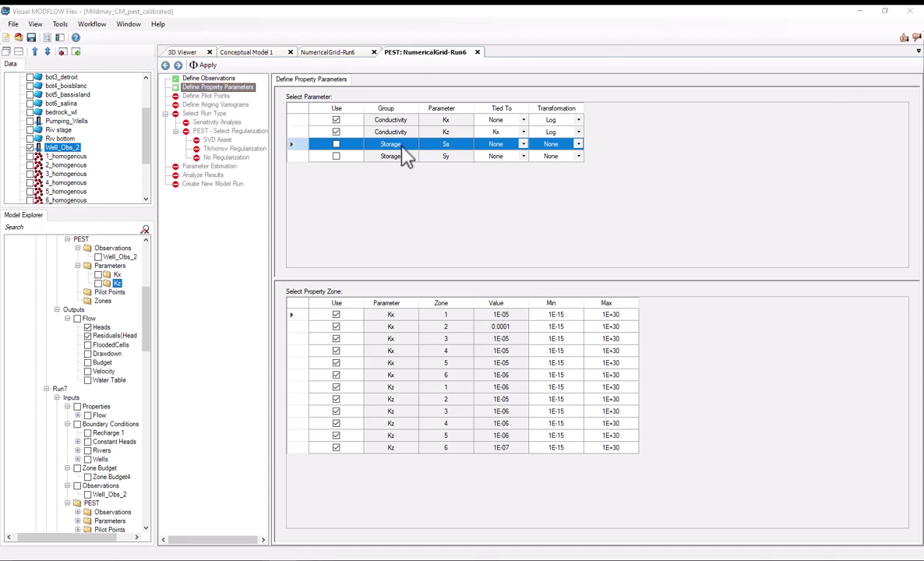
Step: Proceed to the pilot point definition and display the 1_pp points inside the model boundary in the 2D viewer
left_click(177, 65)
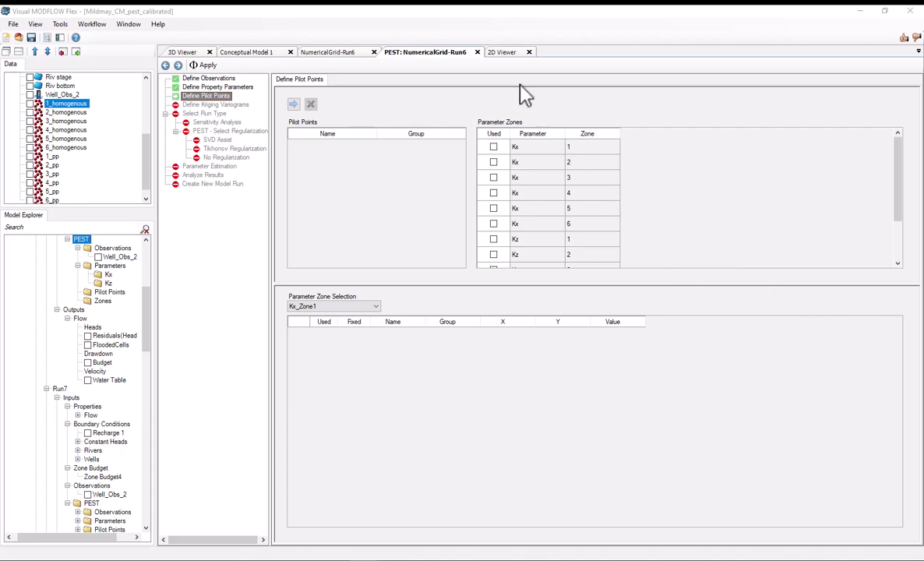
left_click(504, 53)
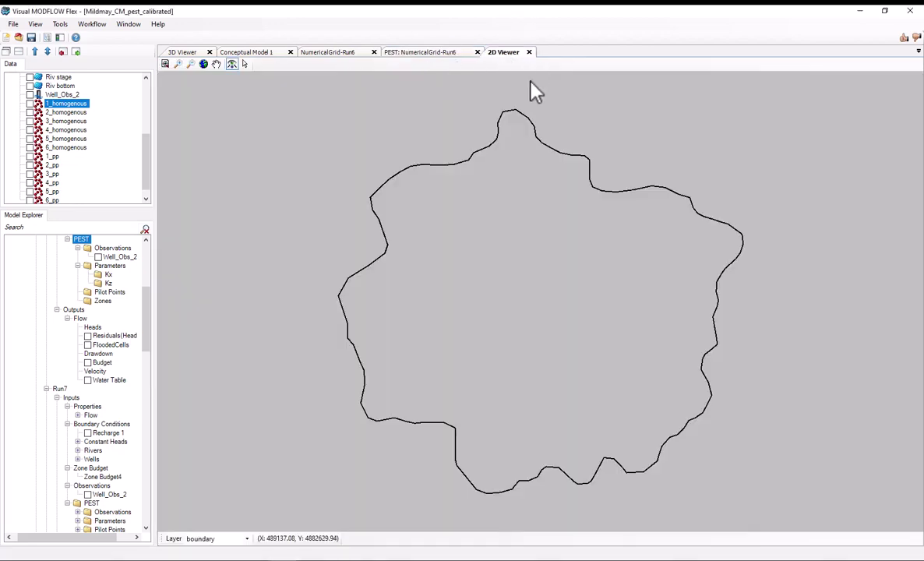
scroll(99, 182, "down", 1)
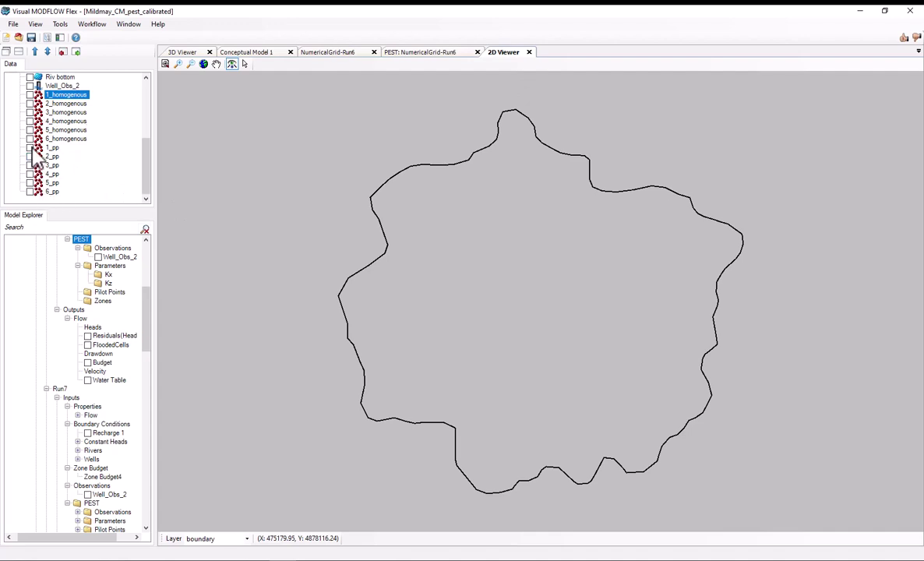
left_click(30, 148)
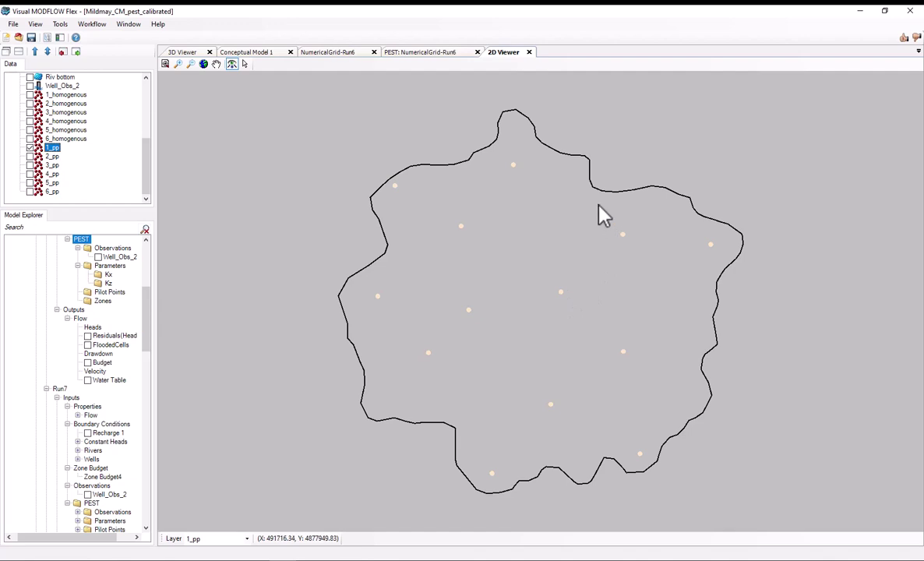
left_click(29, 147)
left_click(35, 95)
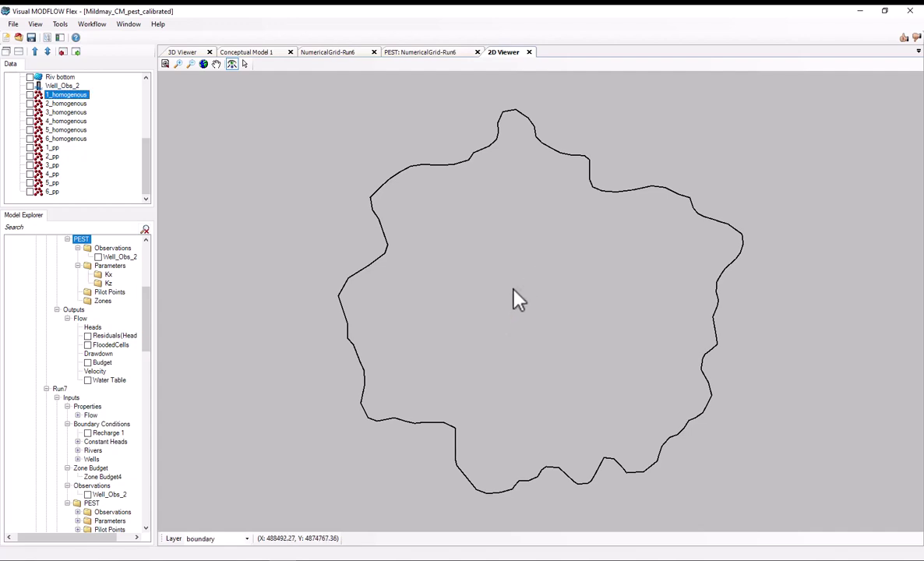
left_click(30, 147)
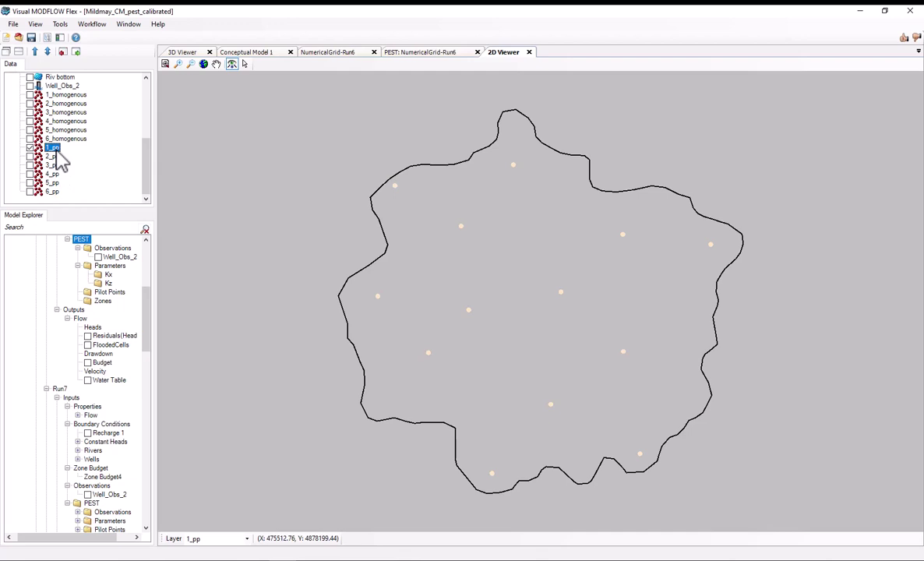
Step: Add the 1_pp pilot points to the PEST run and assign them to Kx zone 1 and Kz zone 2
left_click(438, 55)
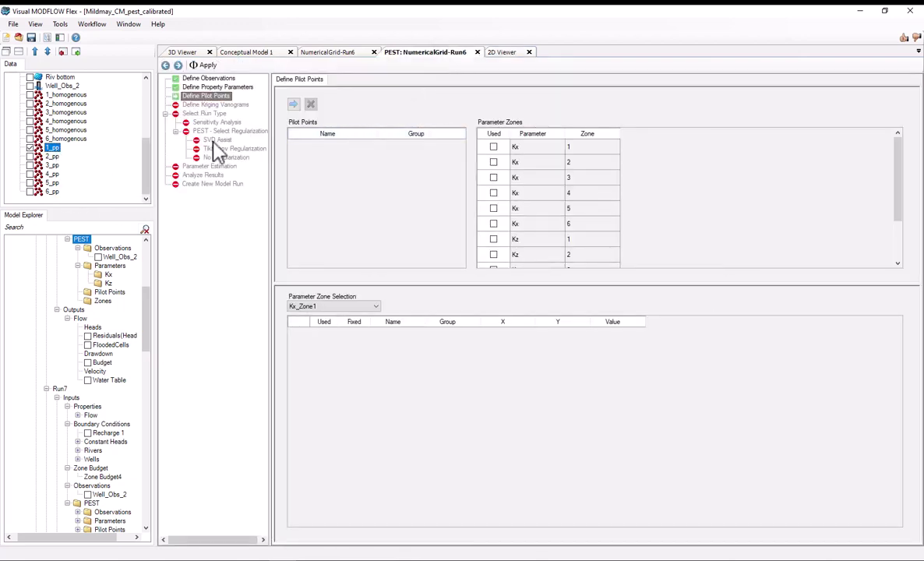
left_click(294, 104)
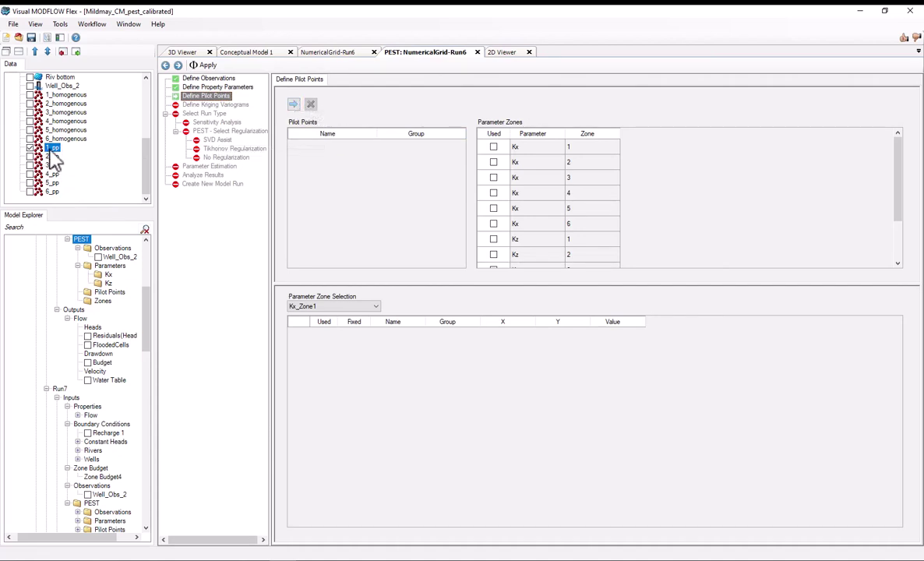
left_click(294, 106)
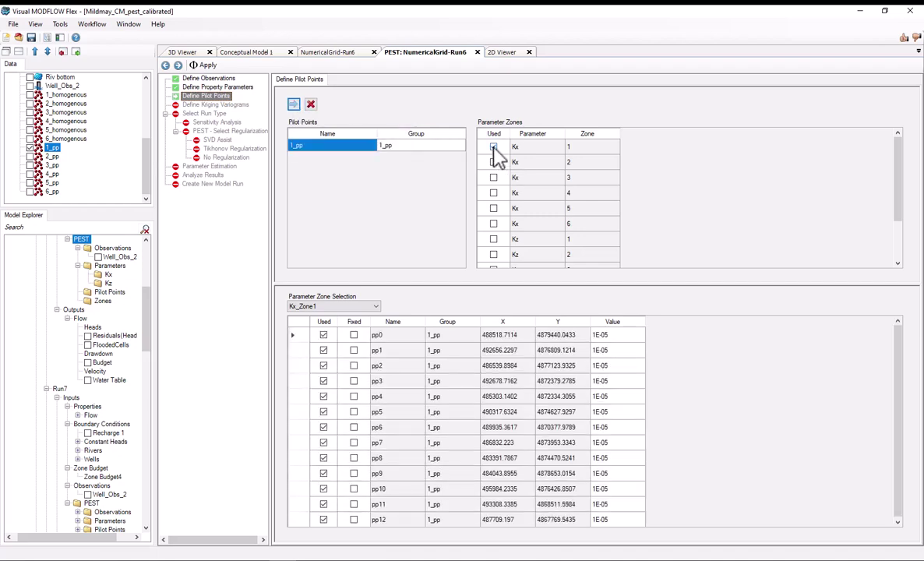
scroll(546, 187, "down", 2)
left_click(494, 194)
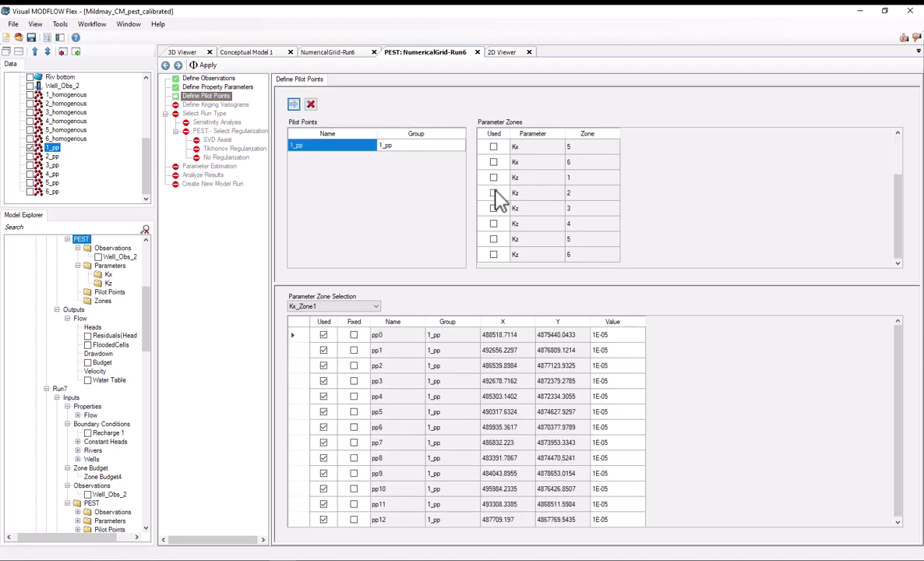
scroll(538, 200, "up", 2)
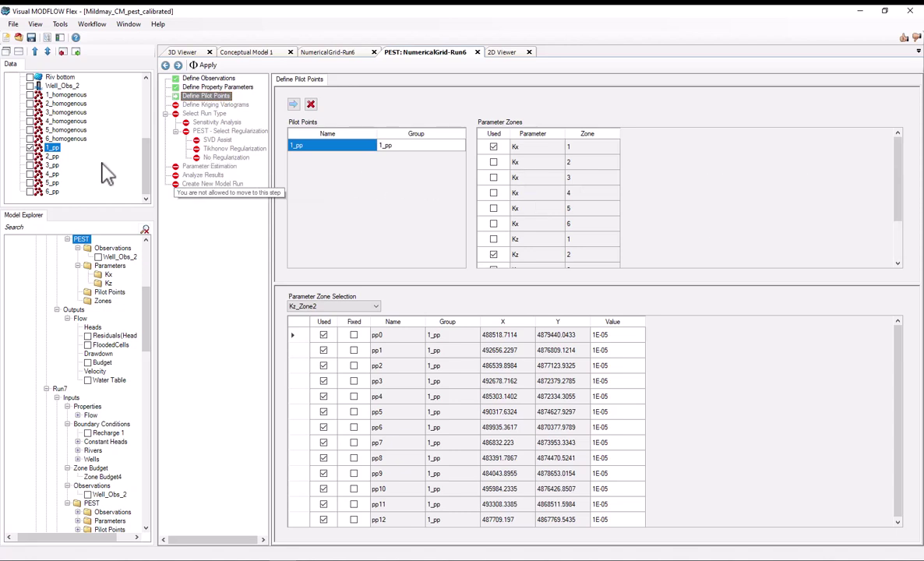
Step: Add the 2_pp and 3_pp pilot points and assign them to Kz zones 2 and 3 respectively
left_click(52, 157)
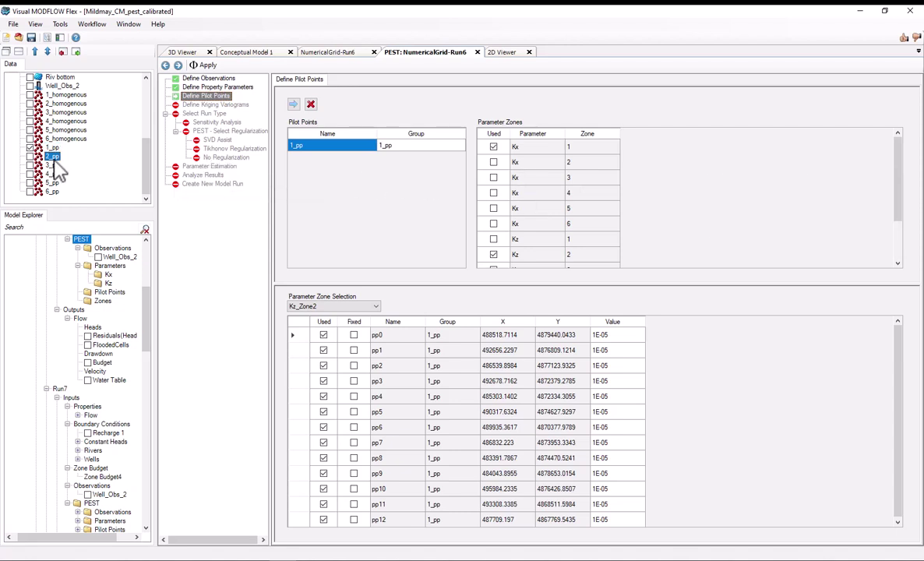
left_click(294, 104)
scroll(514, 223, "down", 1)
left_click(503, 208)
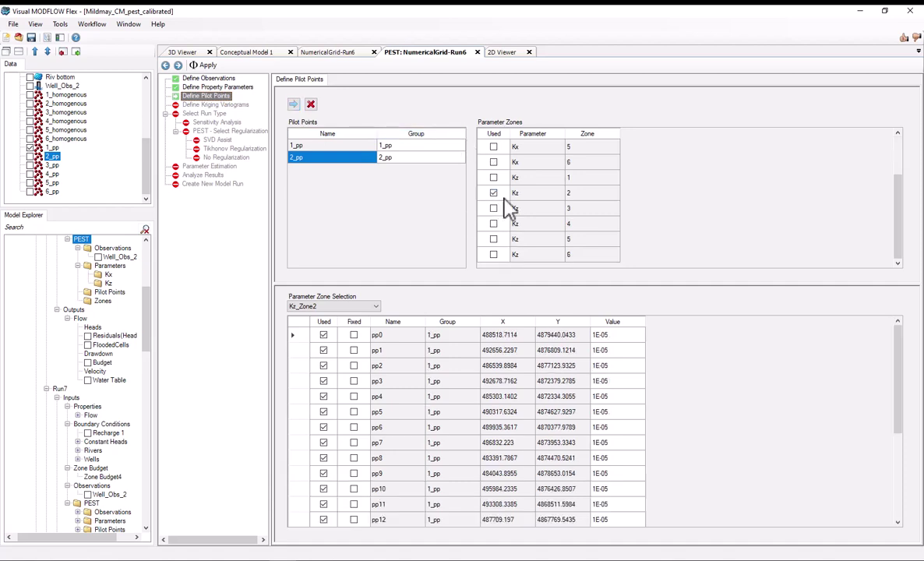
scroll(507, 208, "up", 1)
left_click(294, 105)
scroll(499, 203, "down", 2)
Step: Add the 4_pp and 5_pp pilot points and assign the 5_pp set to zone 5 of both Kx and Kz
left_click(52, 174)
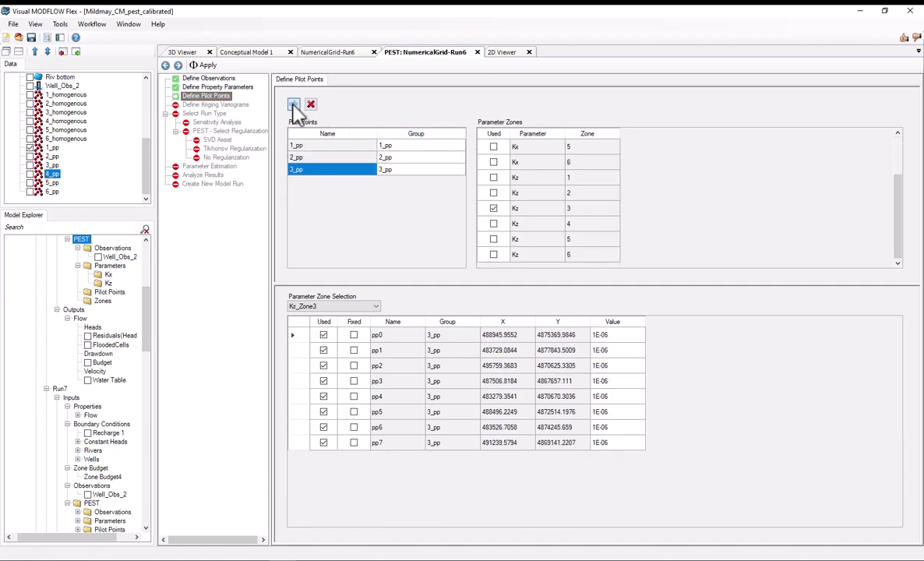
left_click(294, 105)
left_click(294, 104)
left_click(493, 147)
left_click(494, 239)
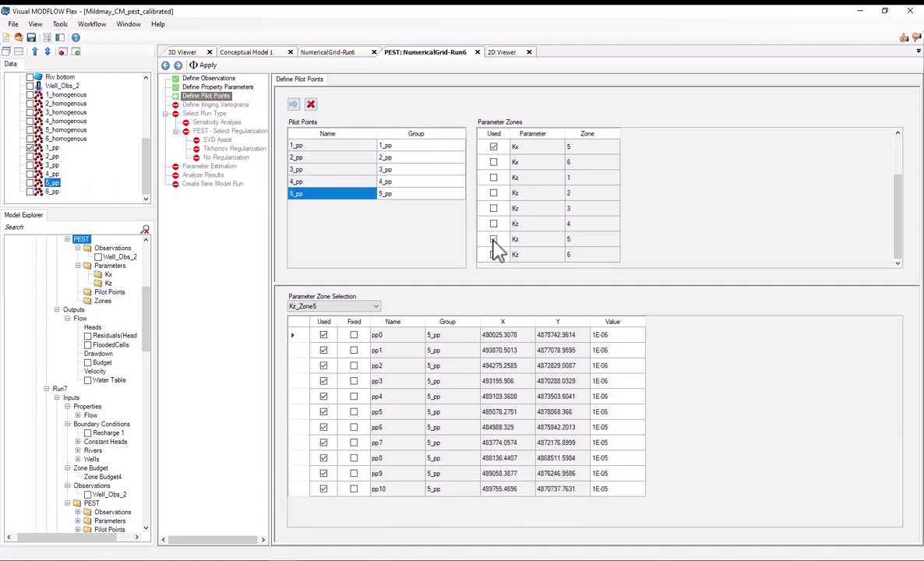
Step: Add the 6_pp pilot points, assign them to zone 6 of both Kx and Kz, and proceed to the kriging variogram definition
left_click(294, 104)
left_click(493, 162)
left_click(493, 254)
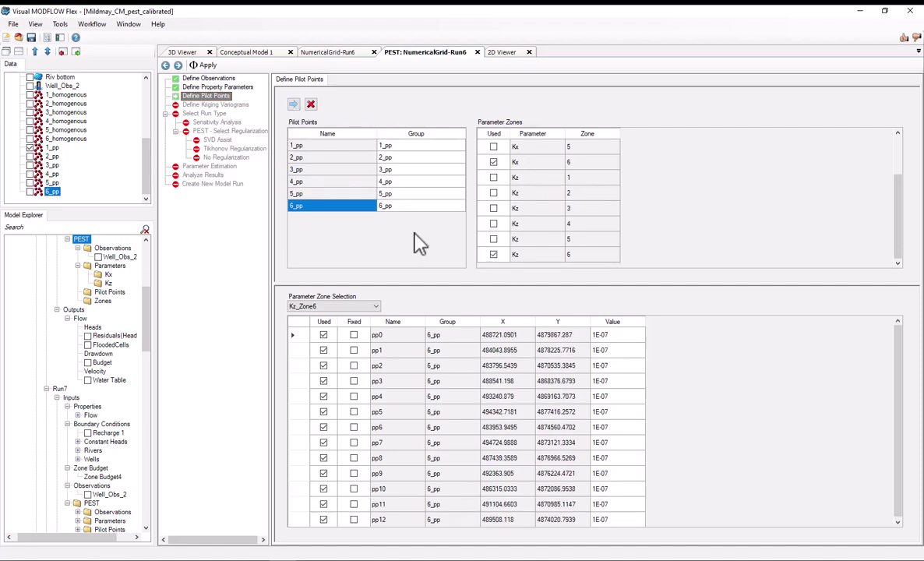
left_click(215, 105)
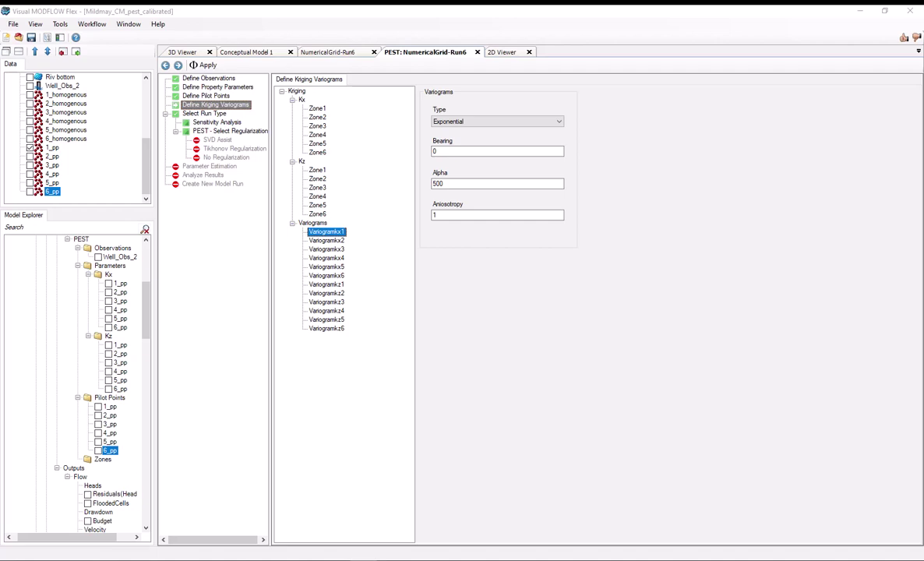
Step: Set the alpha of the exponential variogram Variogramkx1 to 7500 and apply the kriging variogram settings
left_click(317, 108)
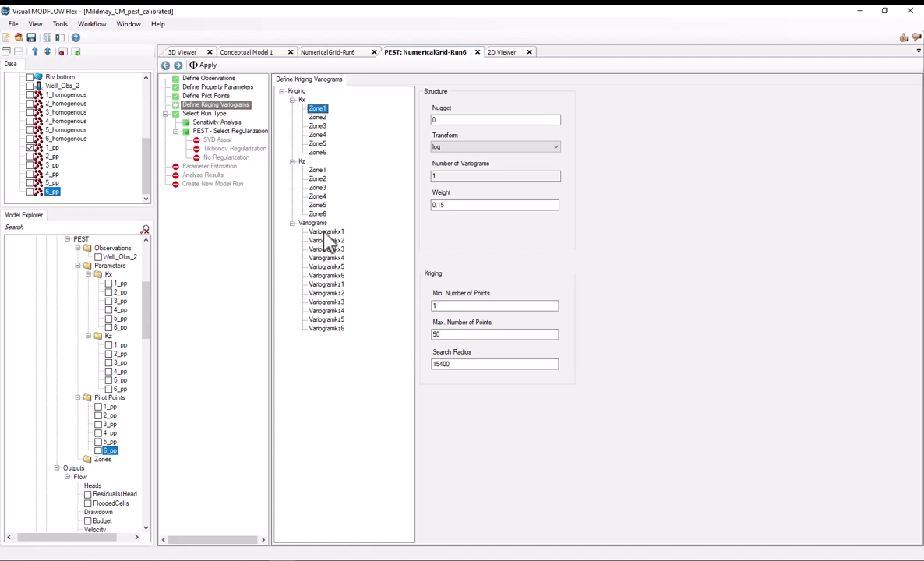
left_click(323, 232)
left_click(432, 182)
type("5")
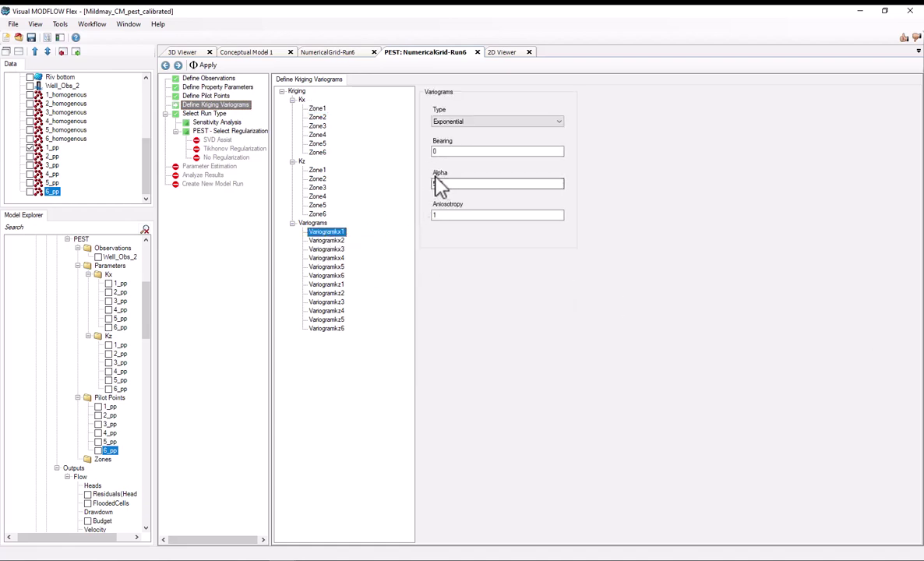
type("00")
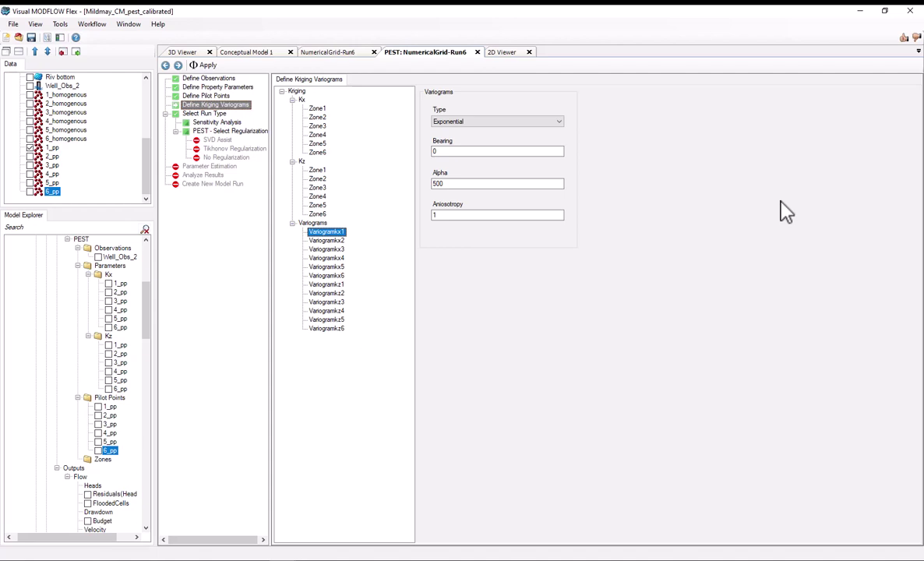
double_click(475, 182)
type("7500")
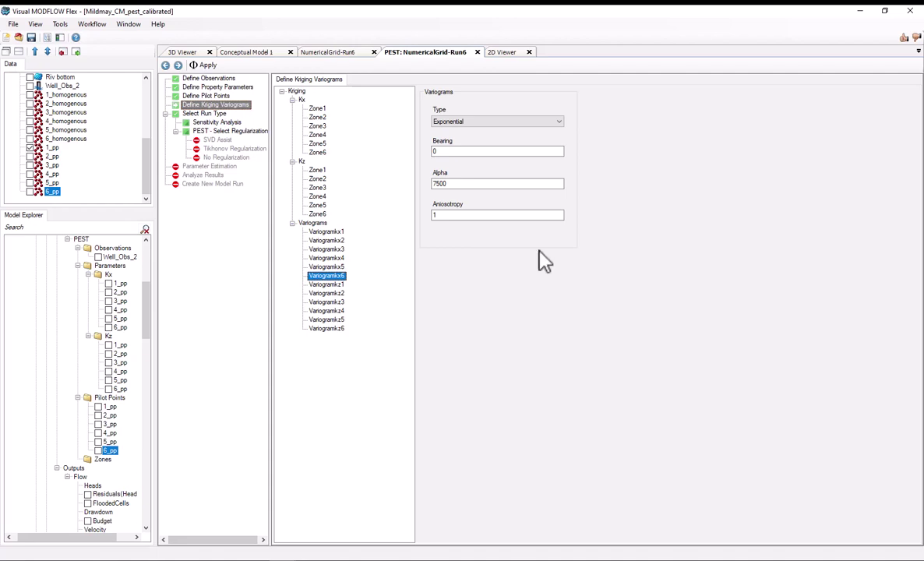
left_click(201, 64)
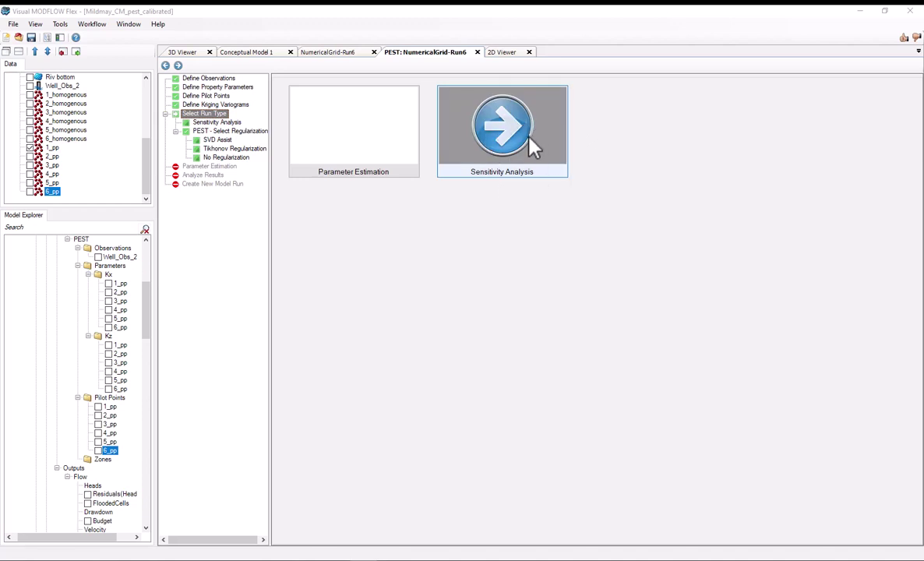
Step: Choose parameter estimation with Tikhonov regularization and generate the PEST control file using the Preferred Homogenous regularization type
left_click(363, 135)
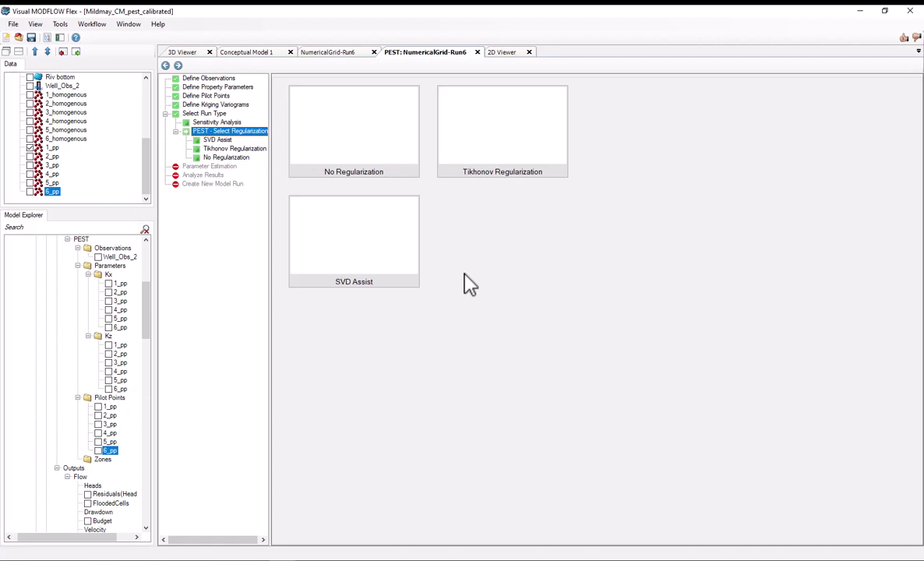
left_click(490, 170)
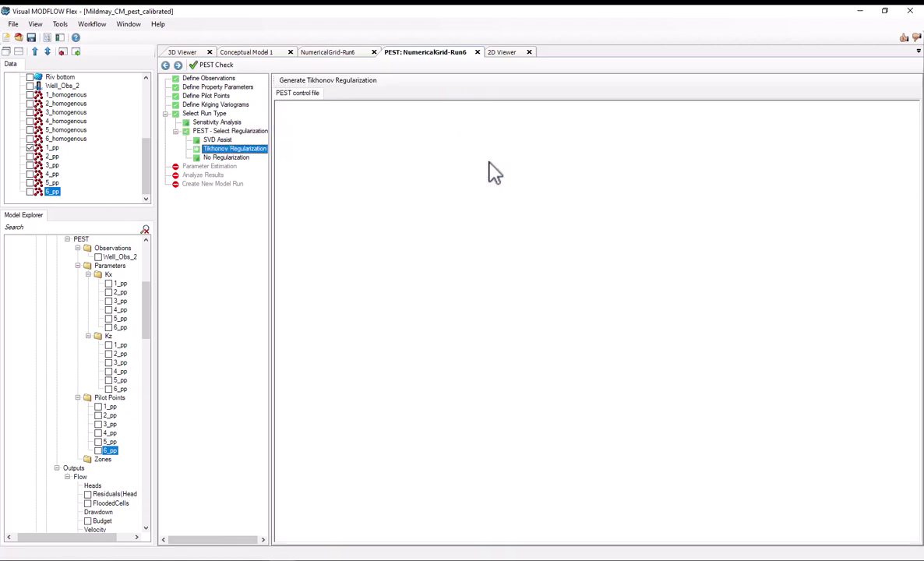
left_click(318, 80)
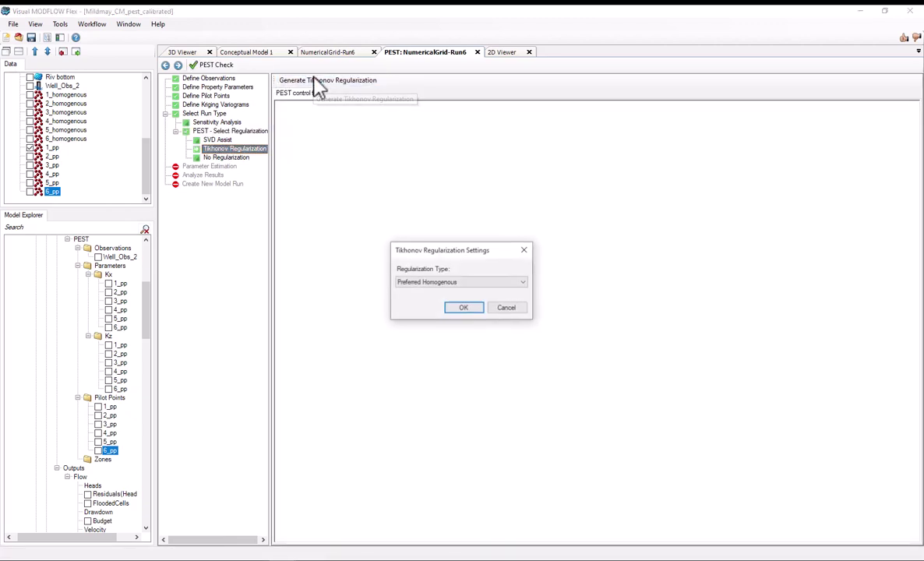
left_click_drag(413, 247, 416, 192)
left_click(448, 228)
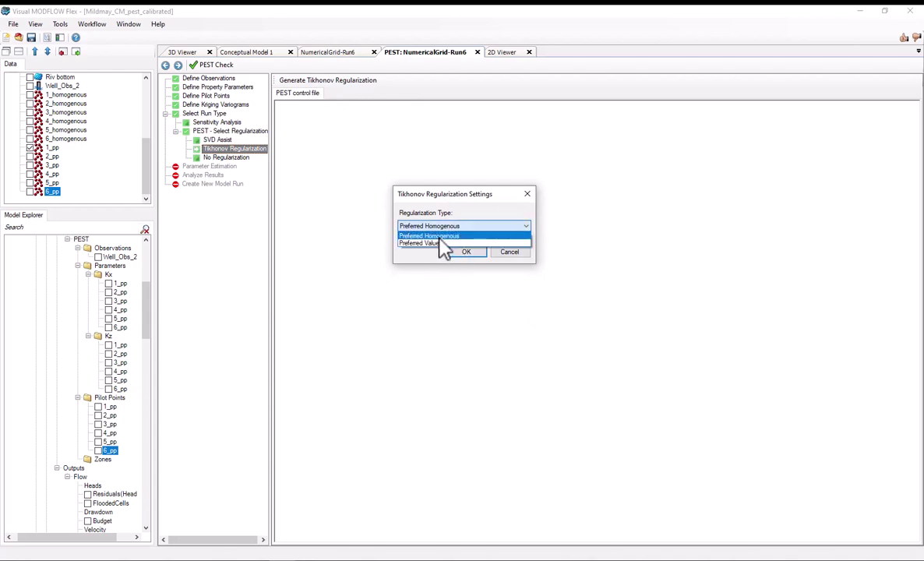
left_click(440, 237)
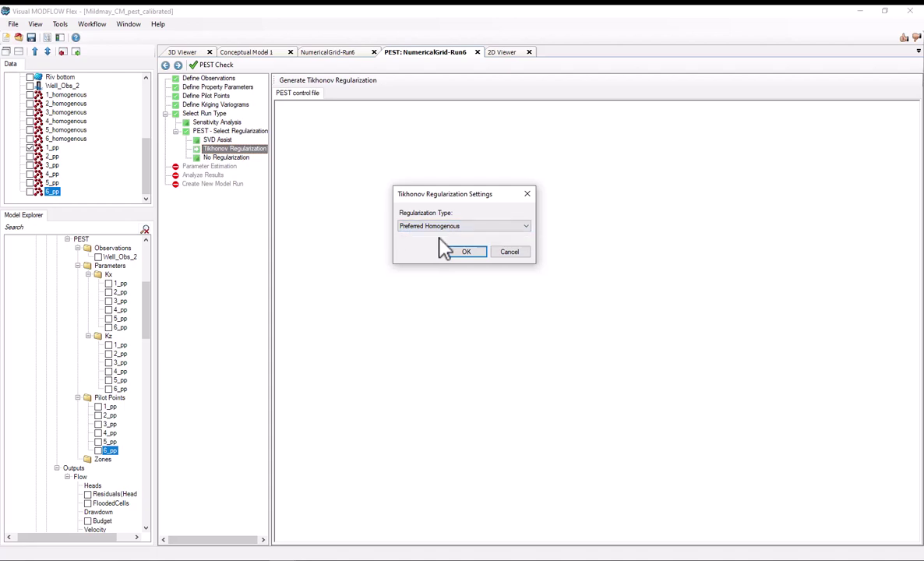
left_click(466, 251)
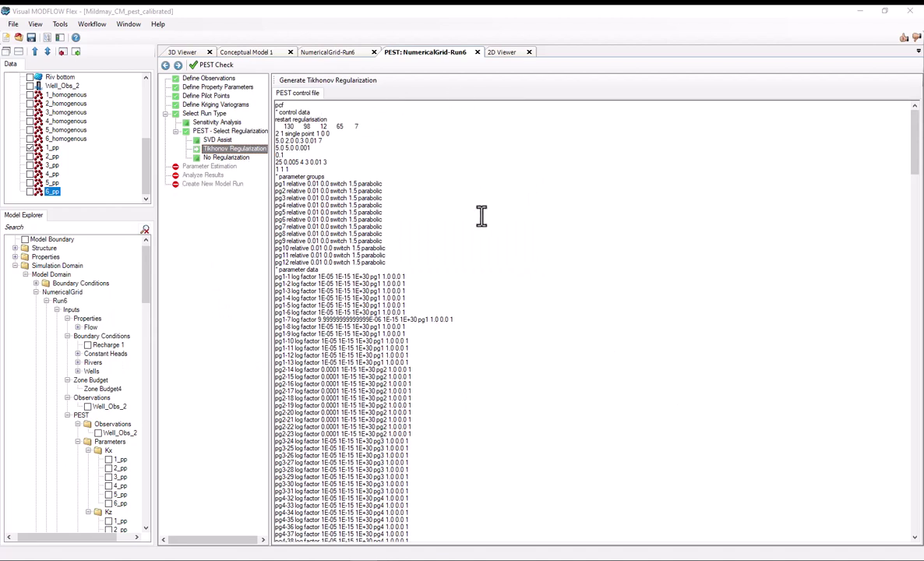
Step: Proceed to parameter estimation, start the PEST run, and move its console window clear of the centre
left_click(178, 66)
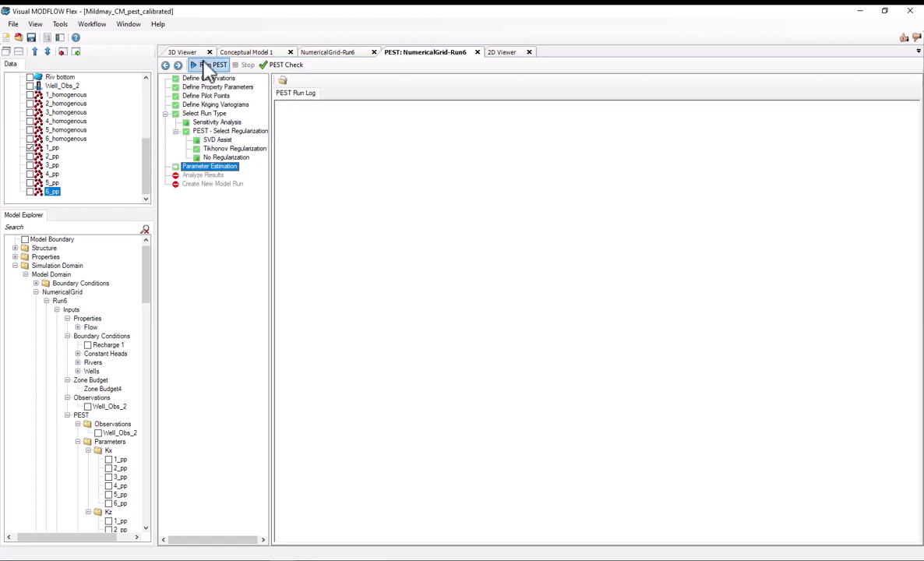
left_click(209, 66)
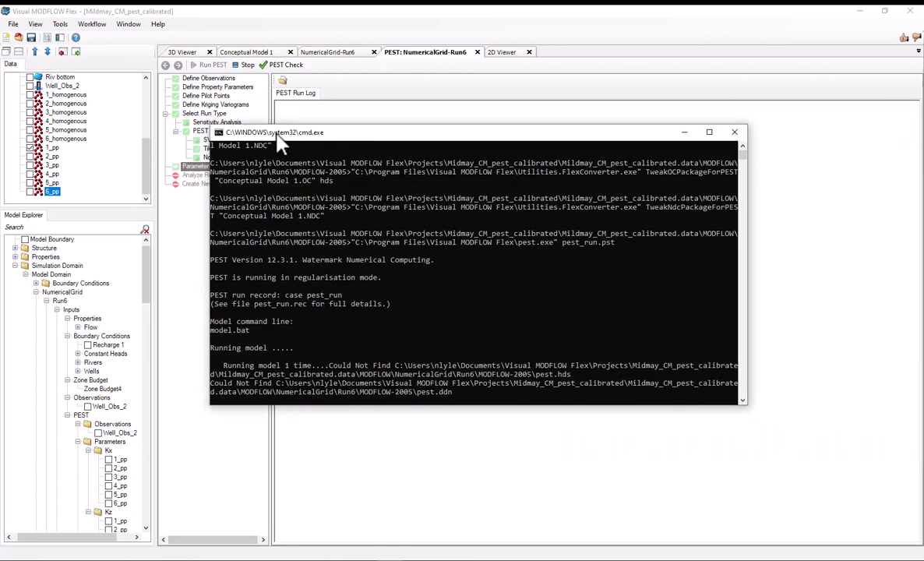
left_click_drag(389, 136, 226, 86)
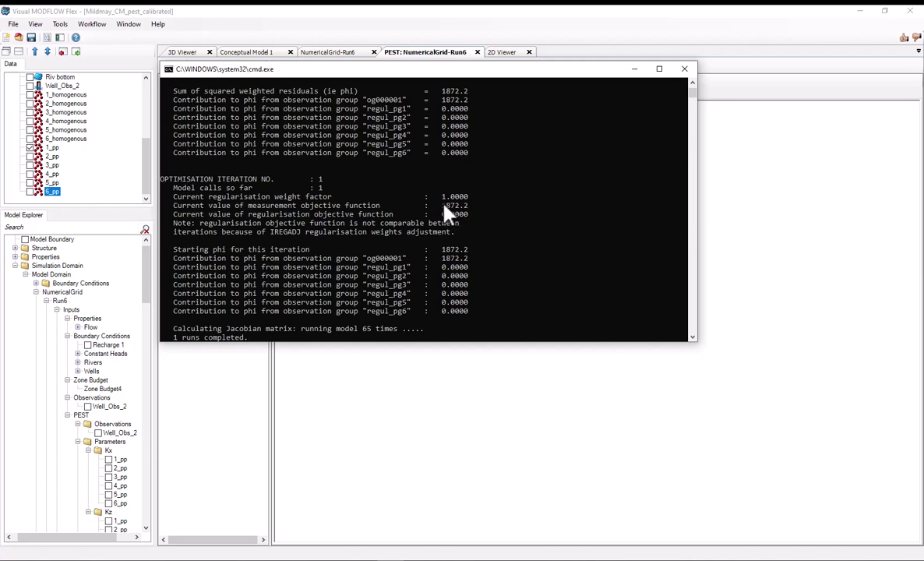
Step: Examine the measurement objective function and the Jacobian matrix model runs in the PEST console output
left_click_drag(444, 205, 467, 208)
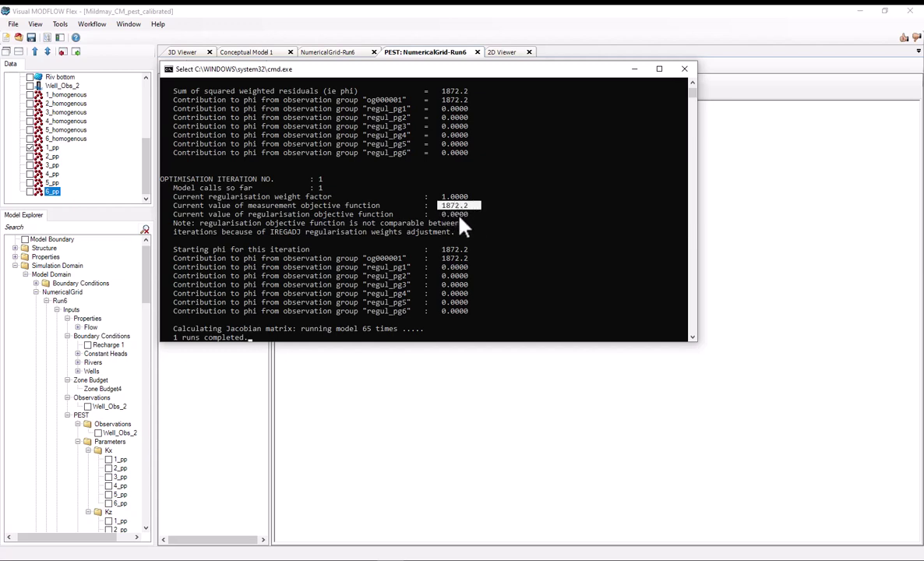
left_click(465, 215)
left_click_drag(361, 329, 372, 328)
left_click(543, 143)
scroll(543, 143, "down", 1)
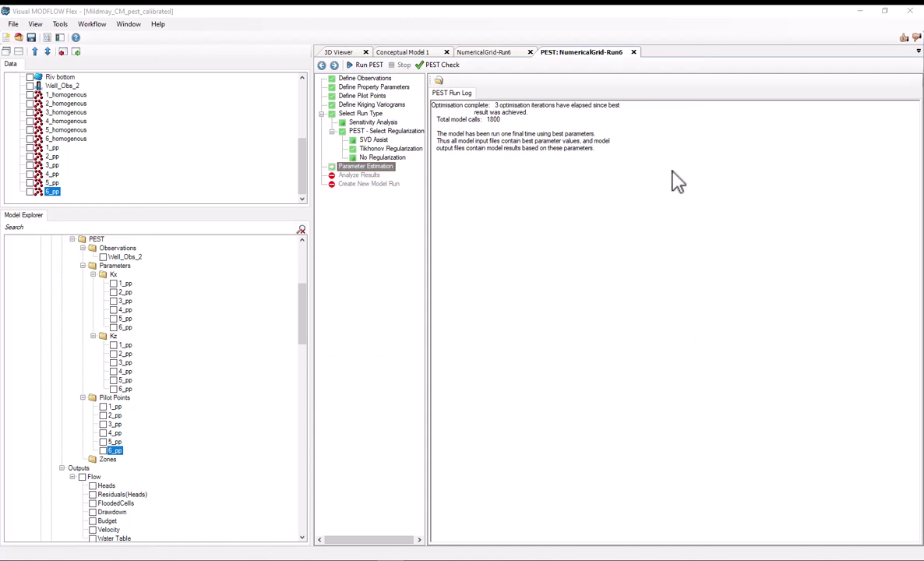
Step: Review the PEST run log for the reason the optimisation ended and the total number of model calls
double_click(493, 119)
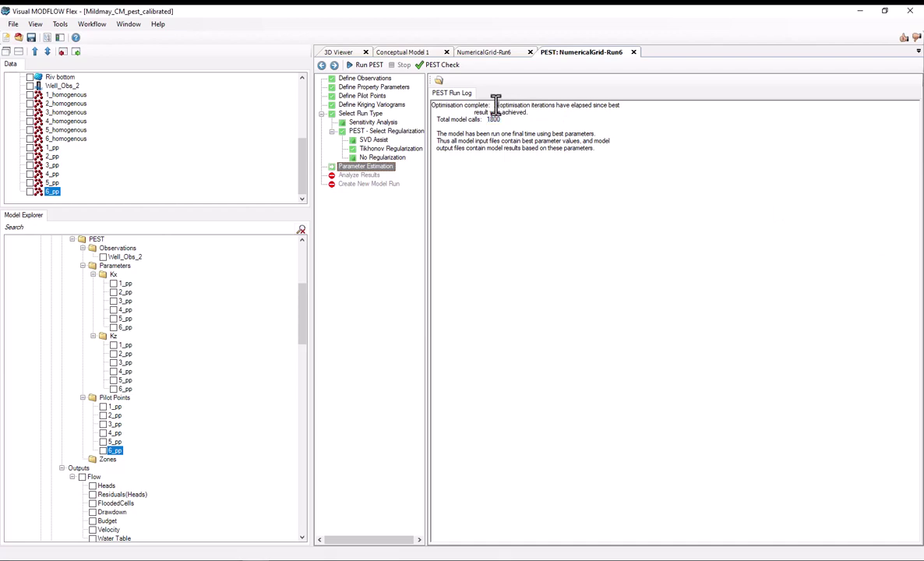
left_click_drag(491, 106, 674, 146)
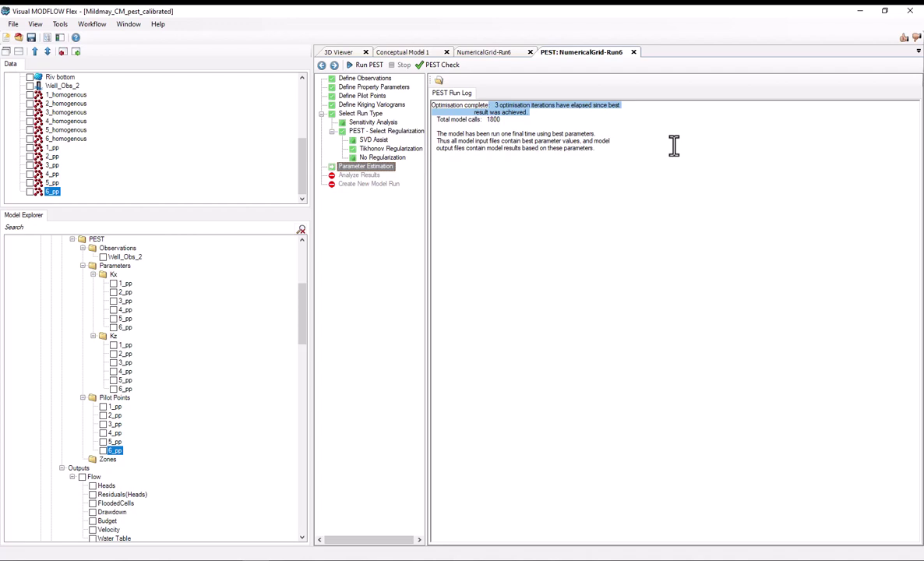
left_click(674, 145)
double_click(492, 120)
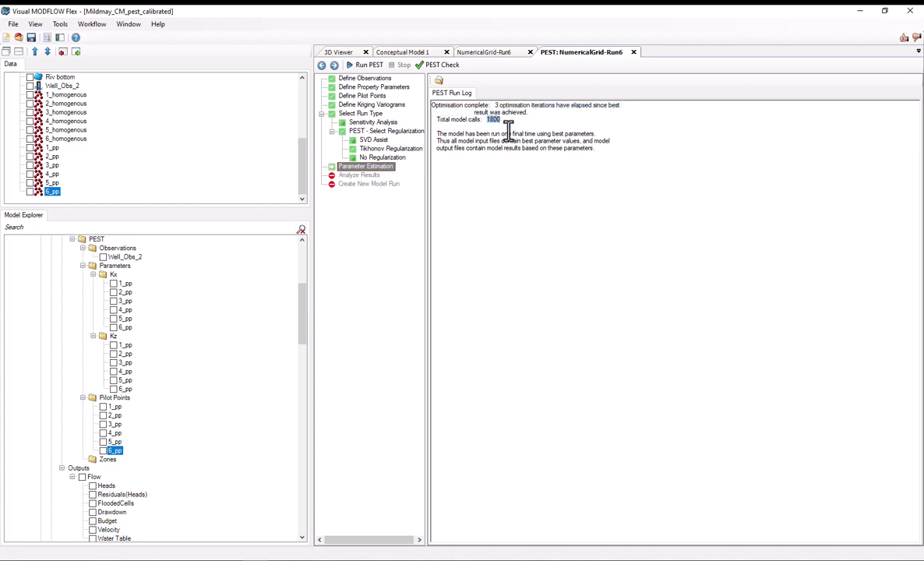
left_click(693, 212)
Step: Proceed to the results analysis and look through the PEST run record's phi contributions and parameter values
left_click(333, 66)
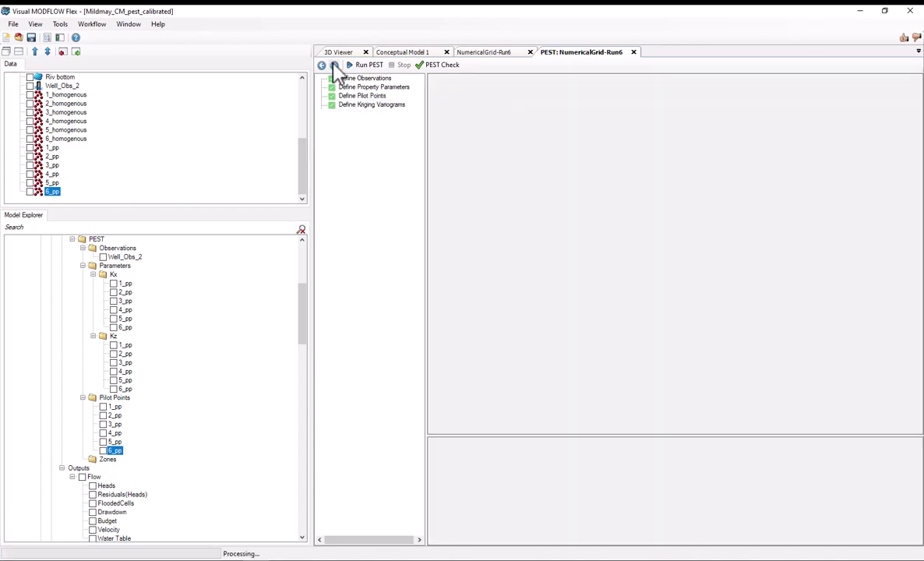
left_click_drag(916, 108, 917, 470)
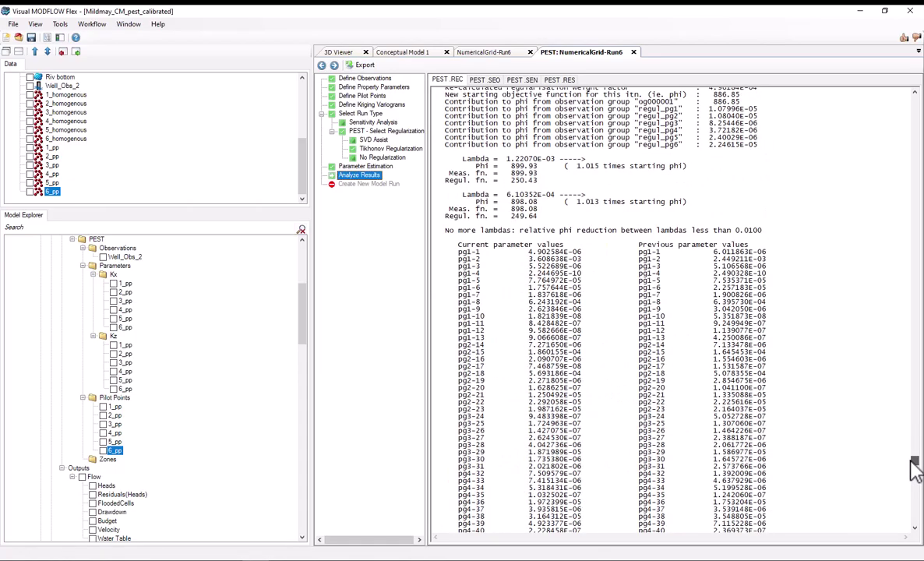
left_click_drag(917, 469, 899, 87)
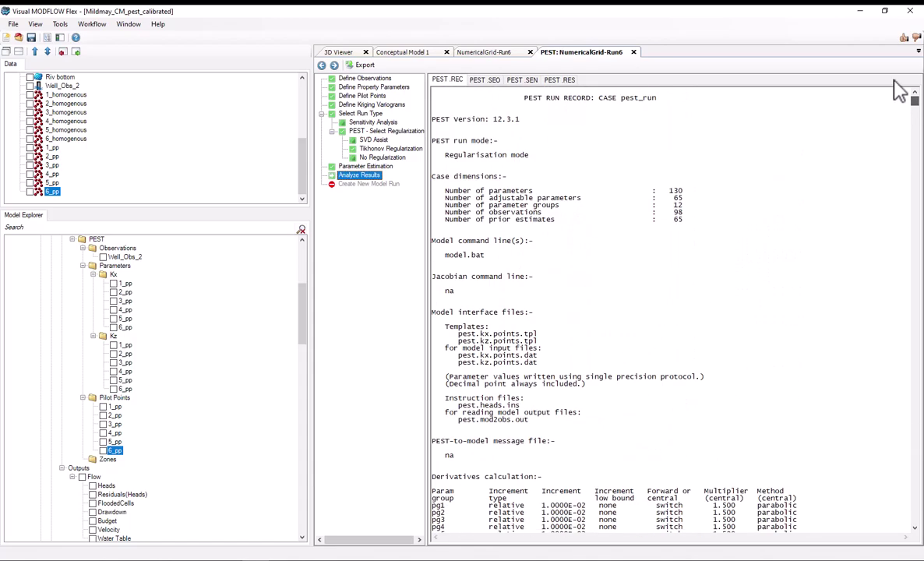
Step: Export the PEST results with the pest-results-chart-and-table.xlsx template, continuing without the parameter definitions, and open the resulting workbook
left_click(364, 66)
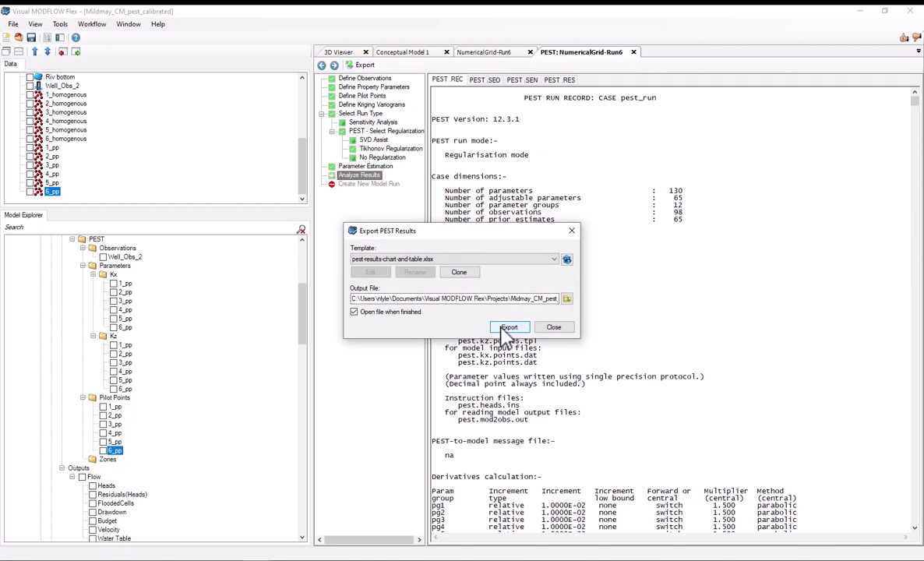
left_click(504, 328)
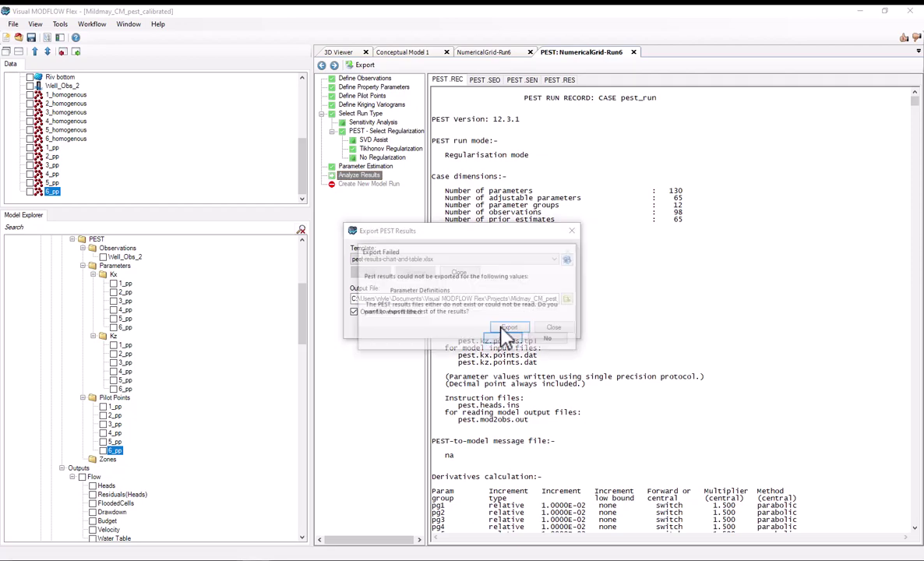
left_click(501, 336)
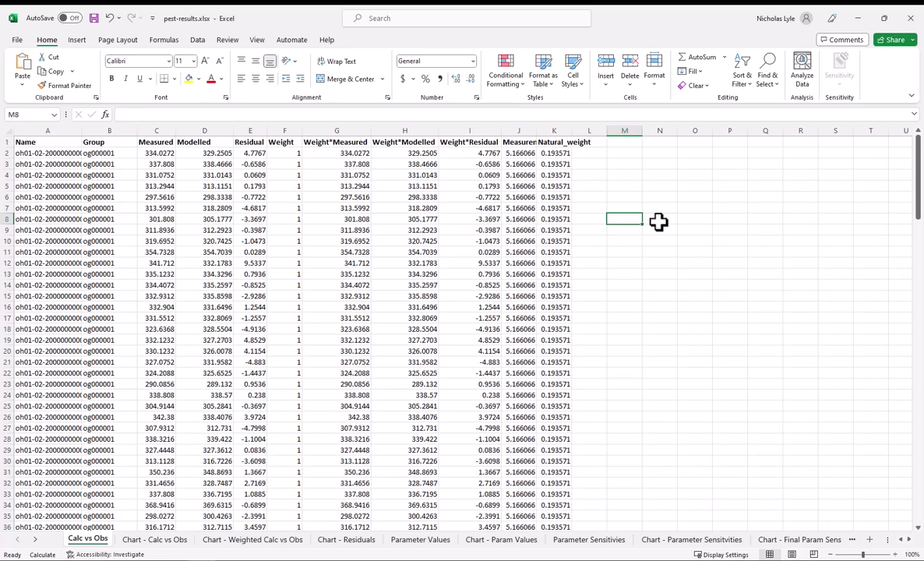
Step: Review the workbook's calculated-versus-observed, weighted and residuals charts, the parameter values table, and the chart of parameter values over iterations
left_click(142, 540)
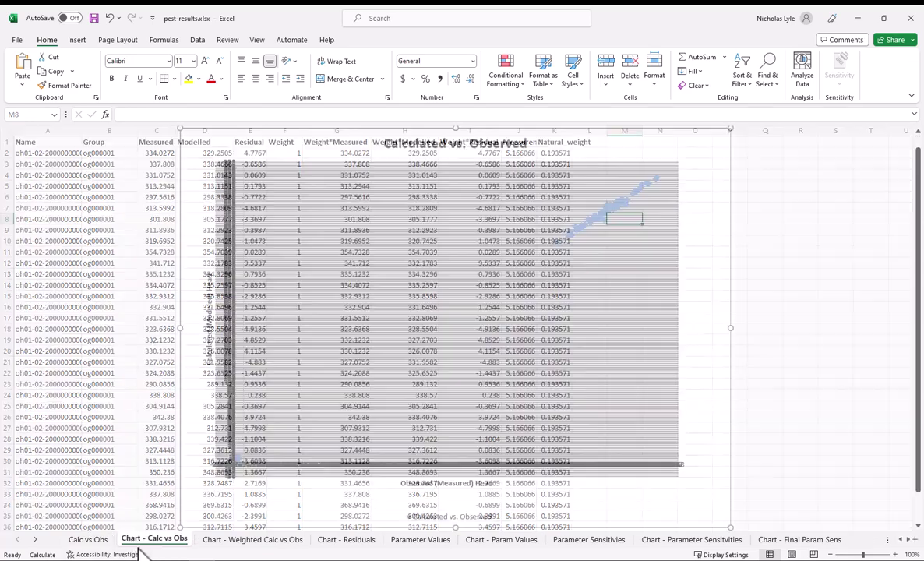
left_click(242, 545)
left_click(338, 546)
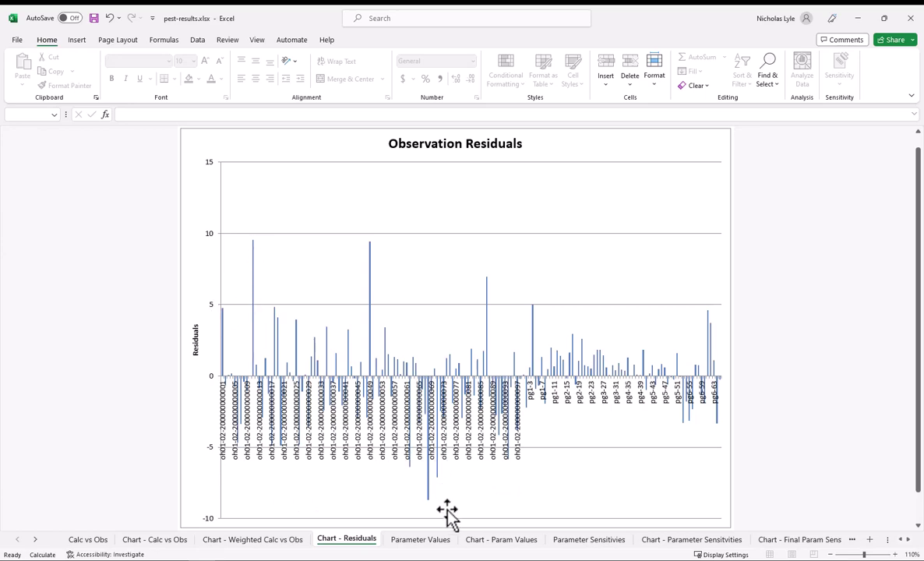
left_click(420, 539)
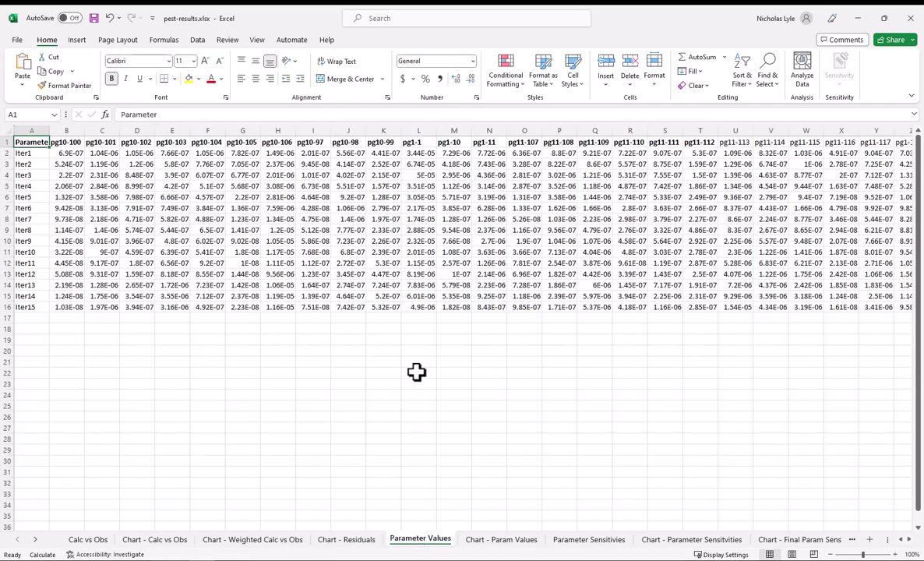
left_click(499, 542)
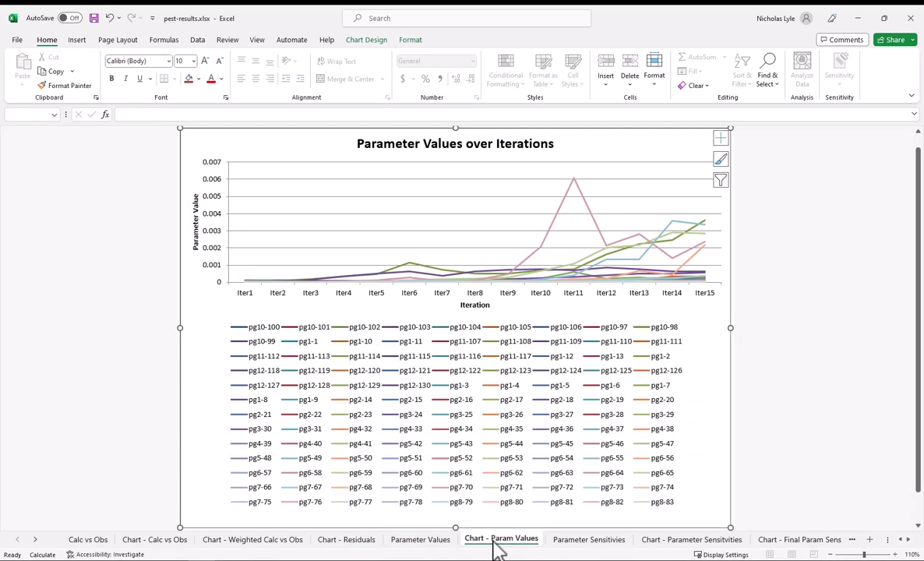
Step: Try a logarithmic scale on the vertical axis of the Parameter Values over Iterations chart, check the lowest Iter15 point, and restore the linear scale
left_click(217, 204)
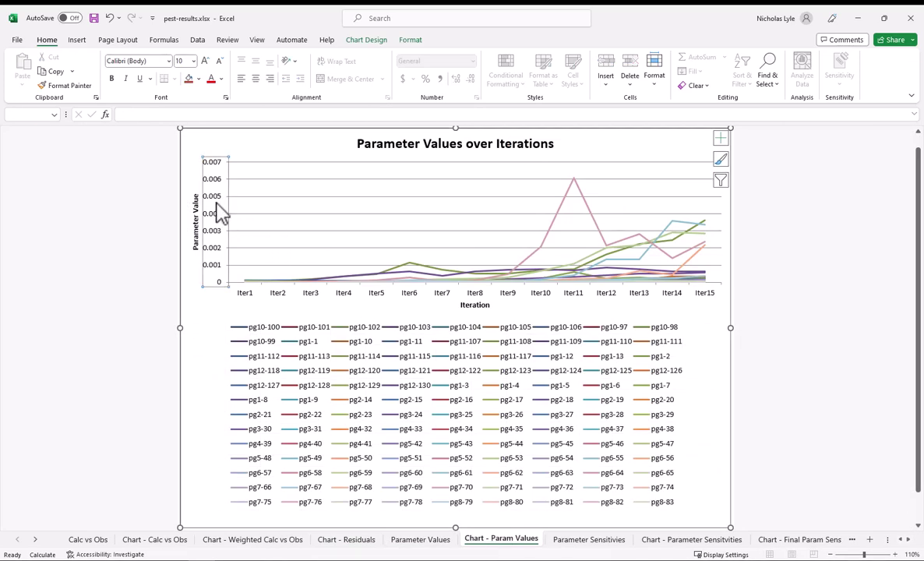
right_click(218, 204)
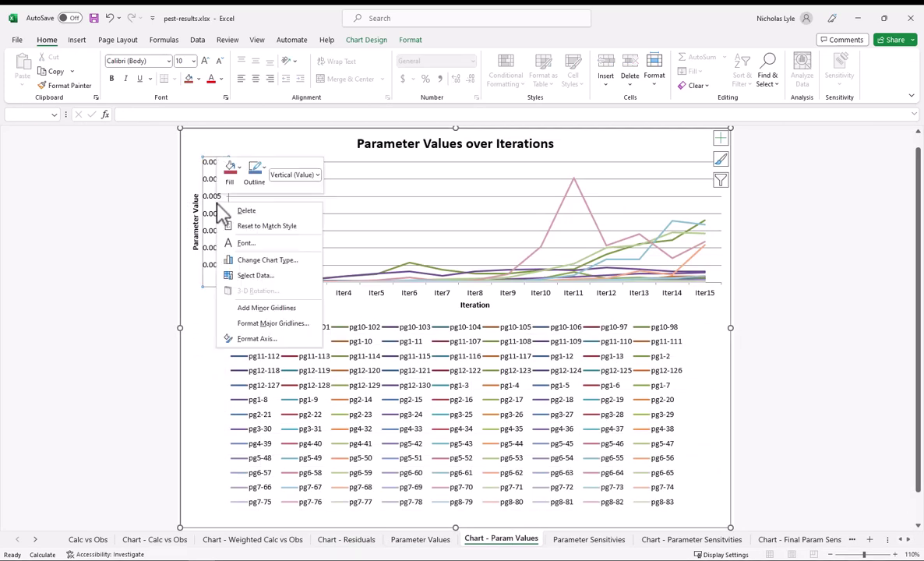
left_click(282, 338)
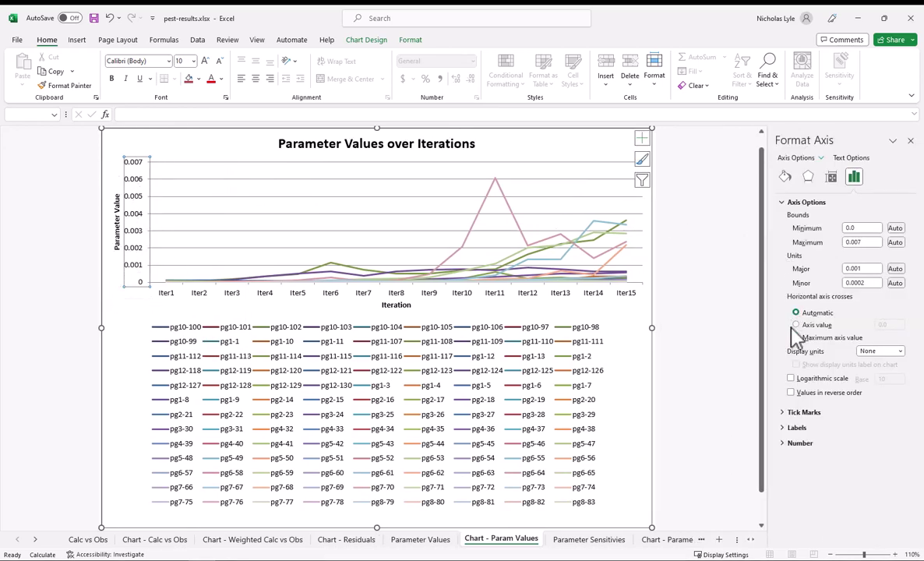
left_click(811, 380)
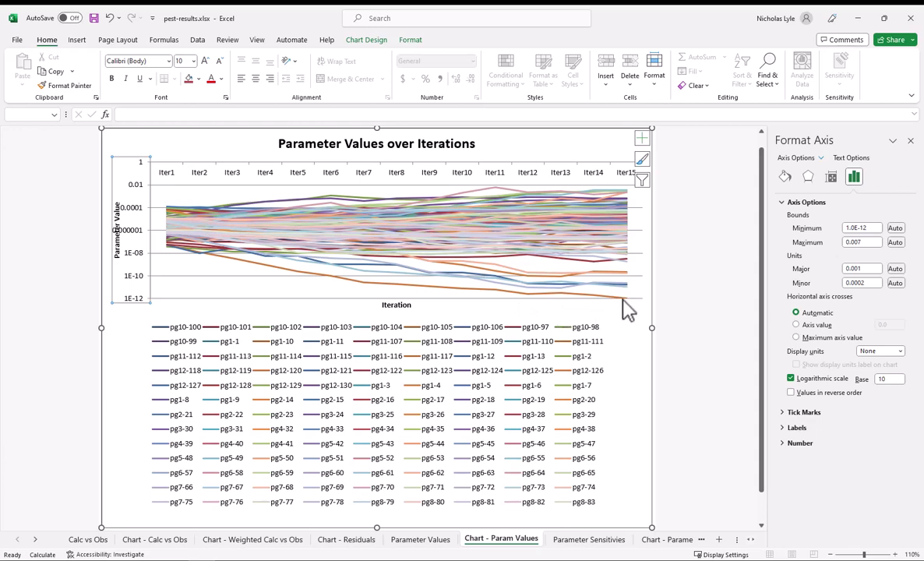
mouse_move(623, 300)
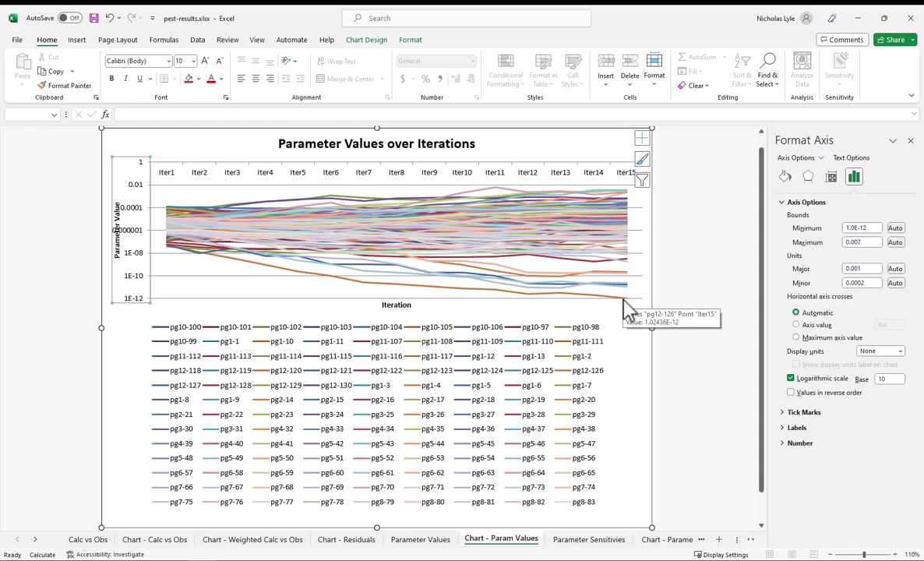
left_click(791, 378)
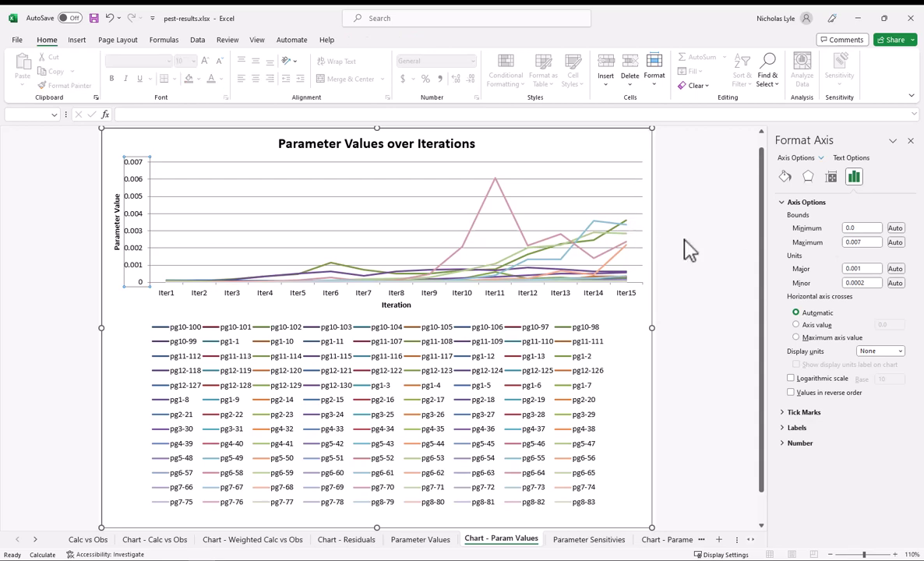
Step: Review the parameter sensitivities table and chart, and go through the following sheets up to the objective function (Phi) versus iteration chart
left_click(592, 540)
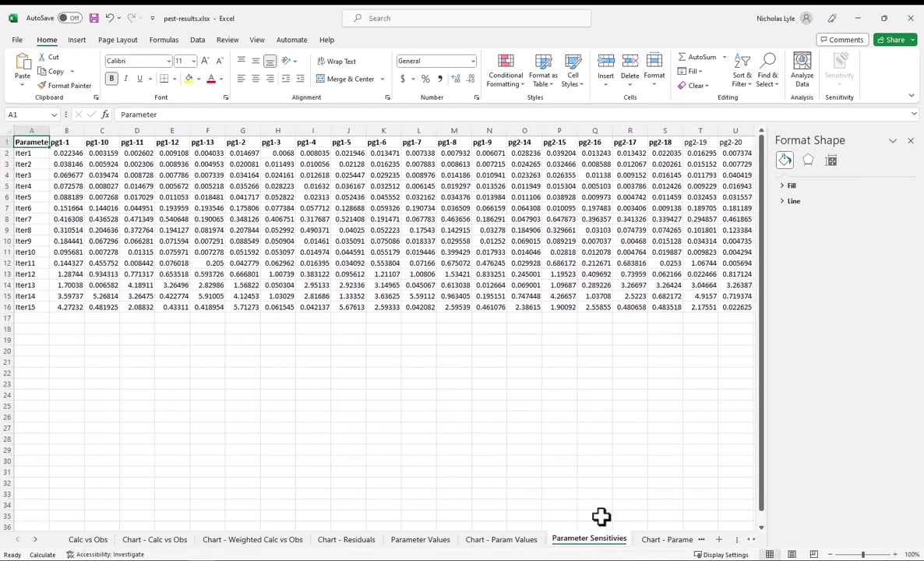
left_click(646, 545)
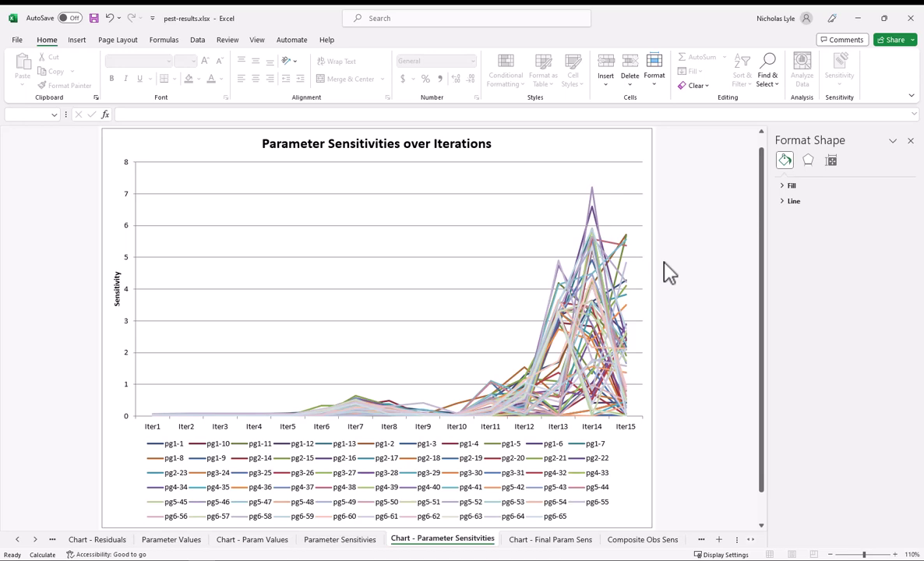
key("ctrl+Page_Down")
key("ctrl+Page_Down")
key("ctrl+Page_Down")
key("ctrl+Page_Down")
key("ctrl+Page_Down")
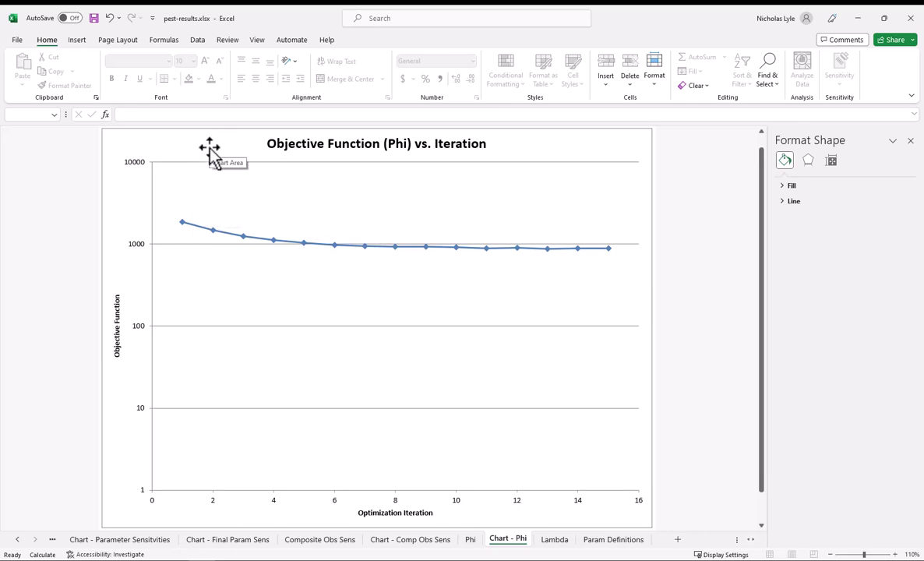
Step: Turn off the logarithmic scale on the vertical axis of the Objective Function (Phi) vs. Iteration chart
left_click(138, 243)
left_click(140, 246)
right_click(145, 248)
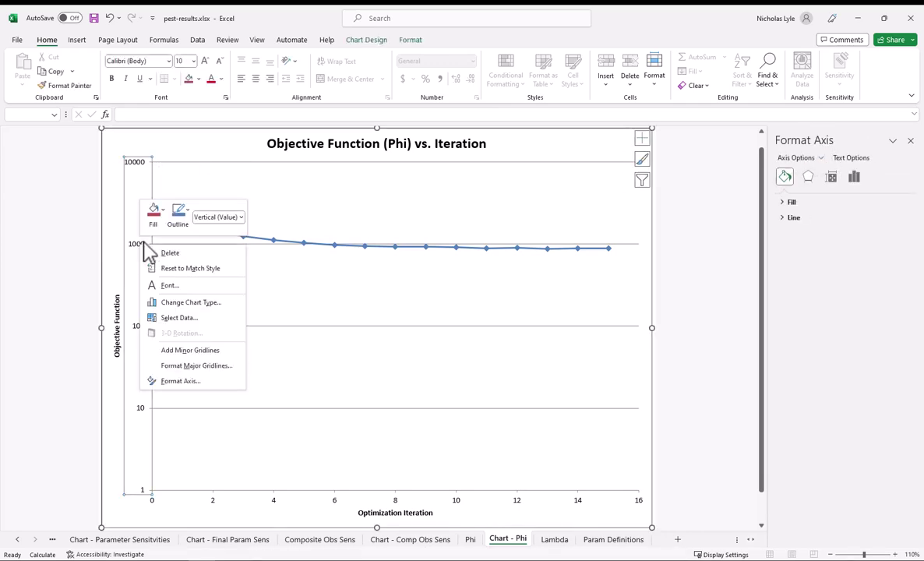
left_click(854, 178)
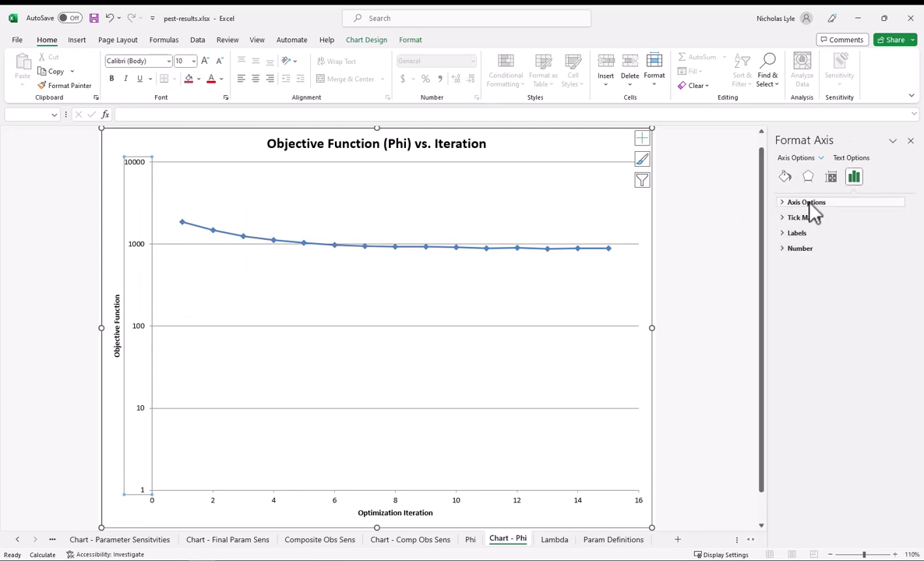
left_click(811, 204)
left_click(791, 379)
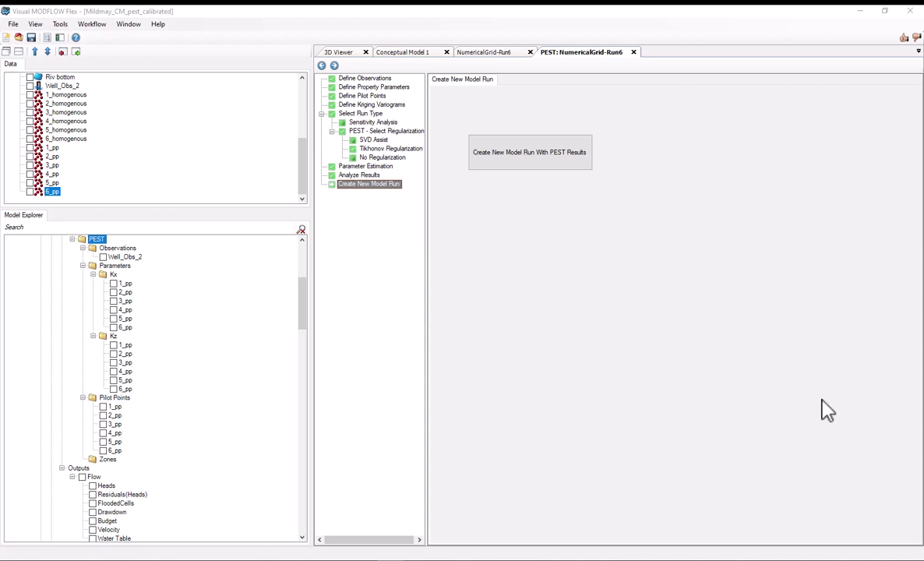
Step: Switch to Visual MODFLOW Flex, create a new model run with the PEST results, and run its numerical engines
left_click(664, 423)
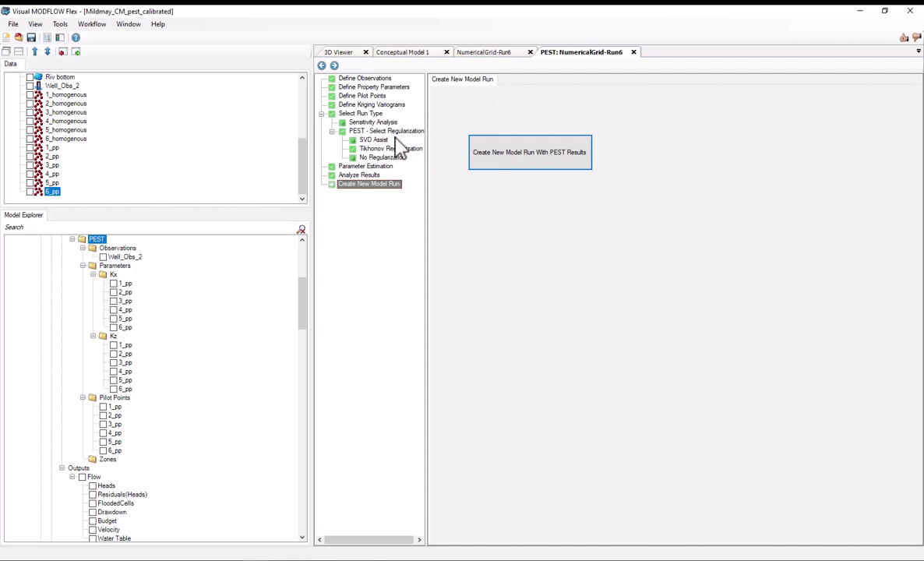
left_click(504, 160)
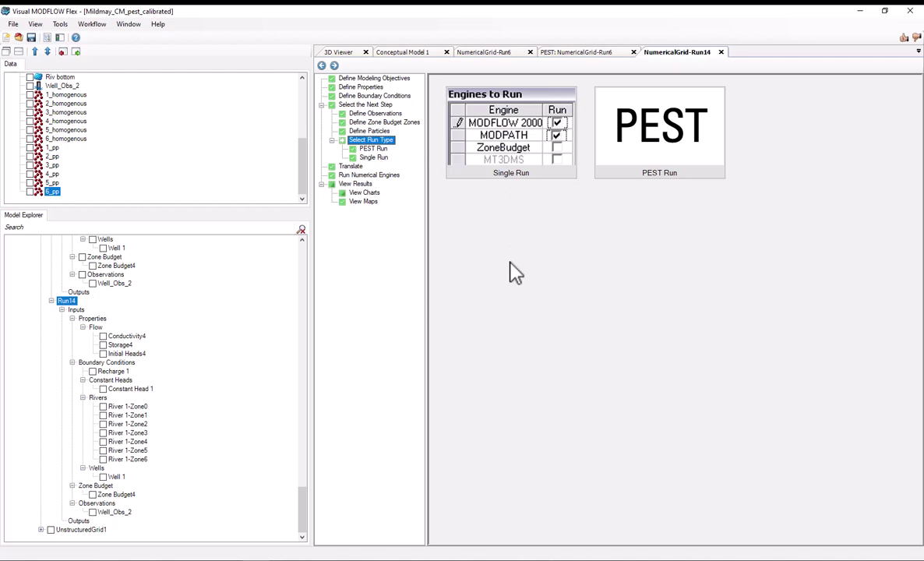
left_click(368, 175)
left_click(361, 65)
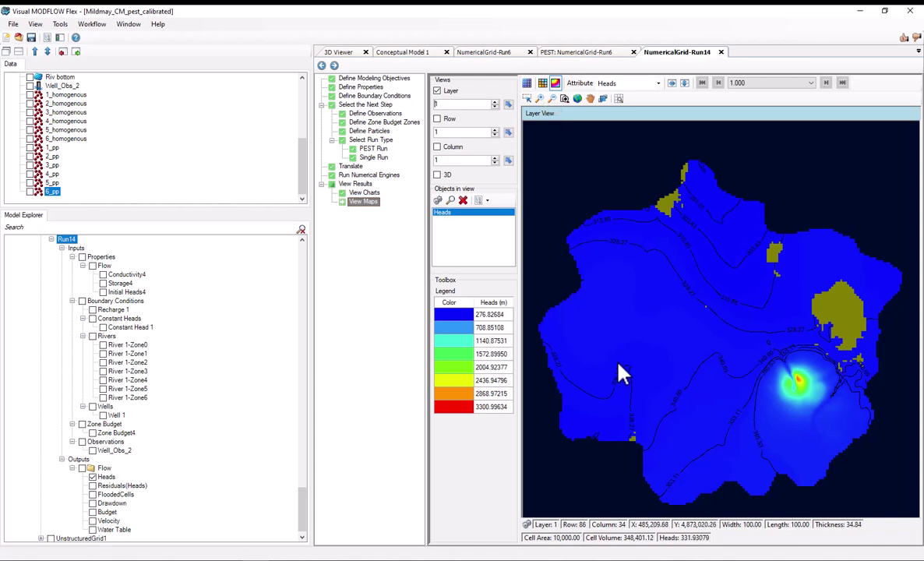
Step: Show the calculated heads in a row cross-section through the high-head mound at row 94, hiding the layer view
left_click(508, 134)
left_click(807, 389)
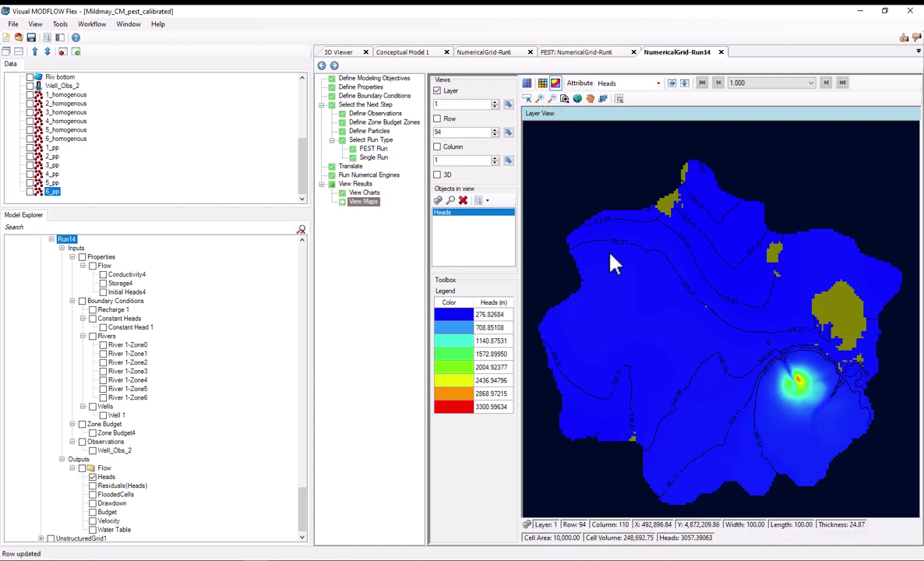
left_click(437, 118)
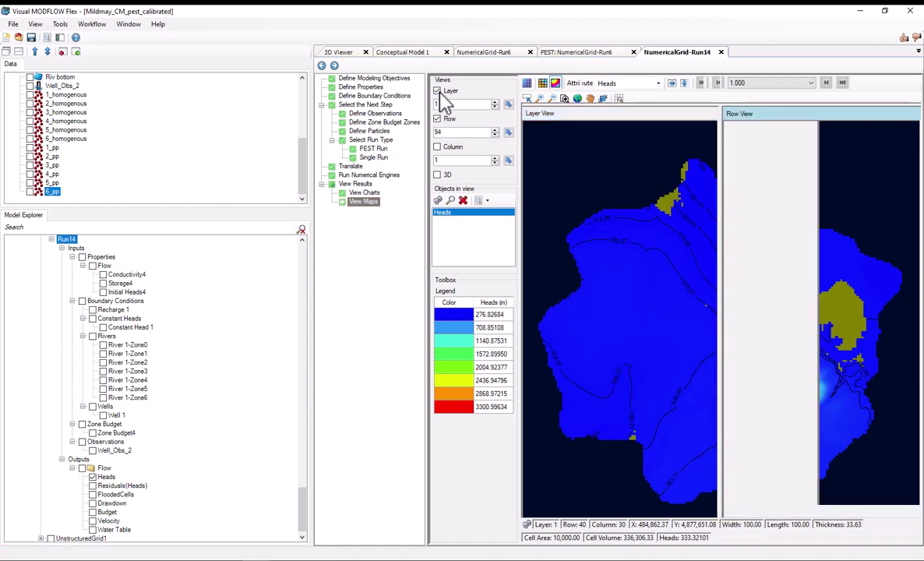
left_click(438, 91)
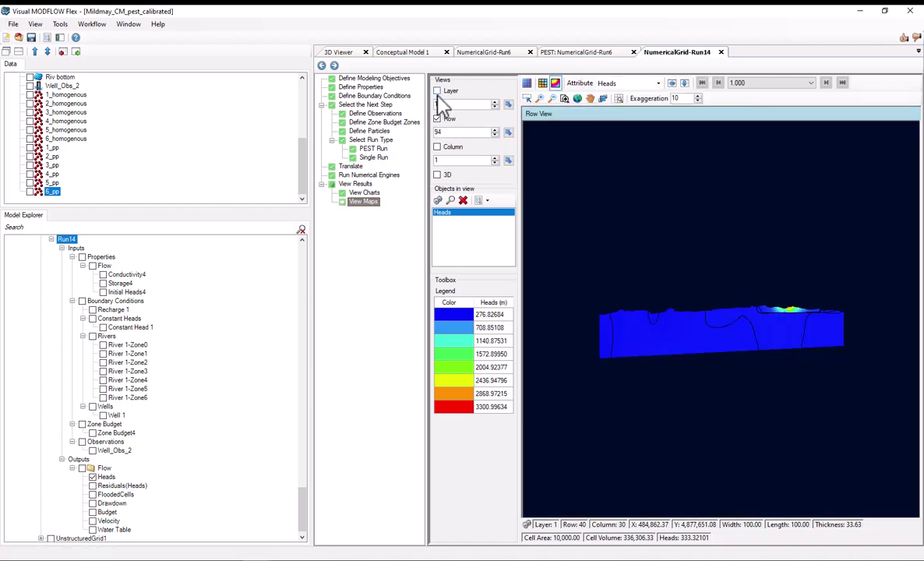
Step: Add the water table output to the row 94 cross-section and examine its shape above the model grid
left_click(93, 529)
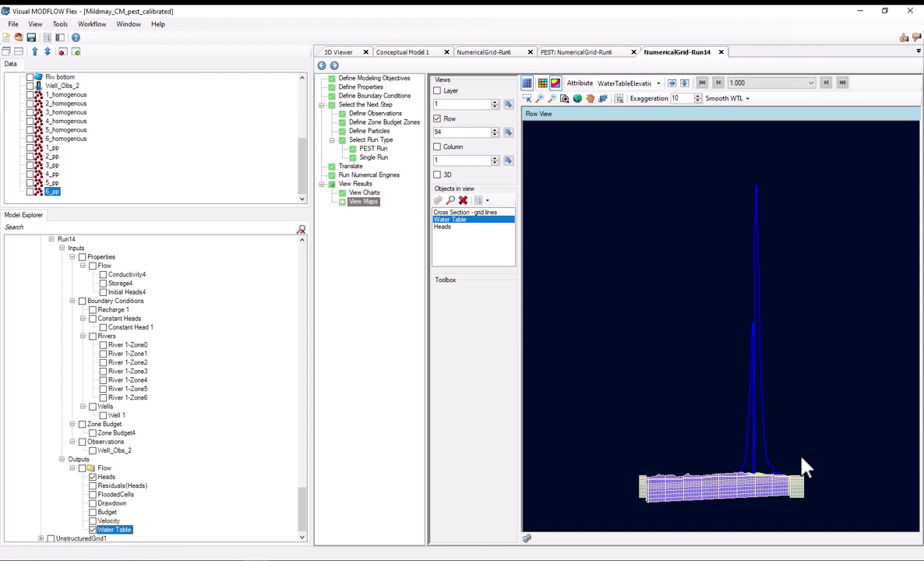
scroll(778, 487, "up", 5)
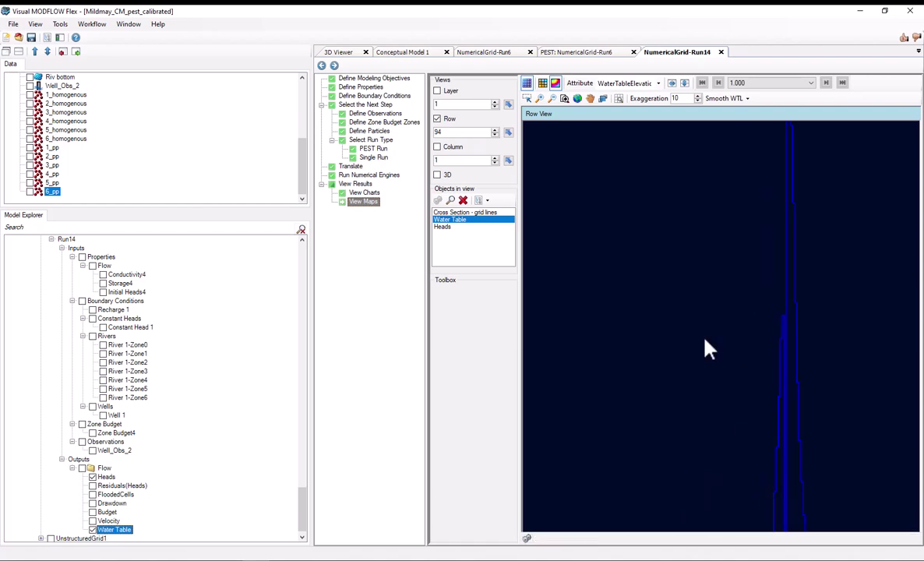
left_click(590, 99)
scroll(829, 435, "down", 3)
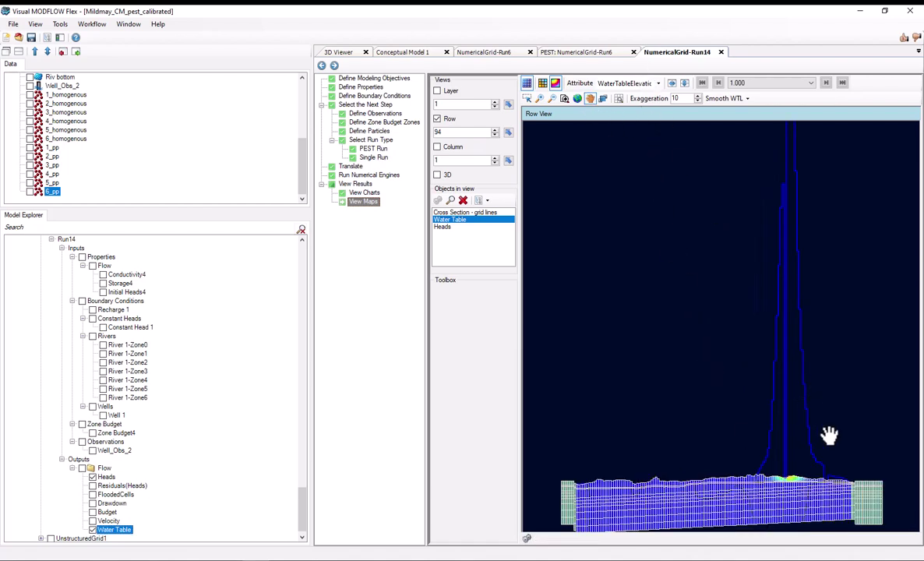
scroll(826, 444, "down", 2)
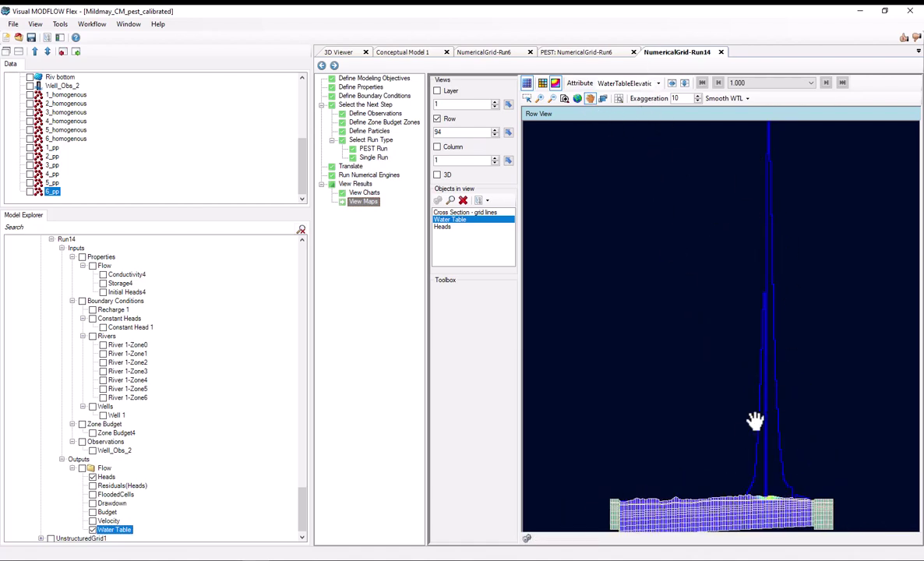
scroll(752, 413, "down", 1)
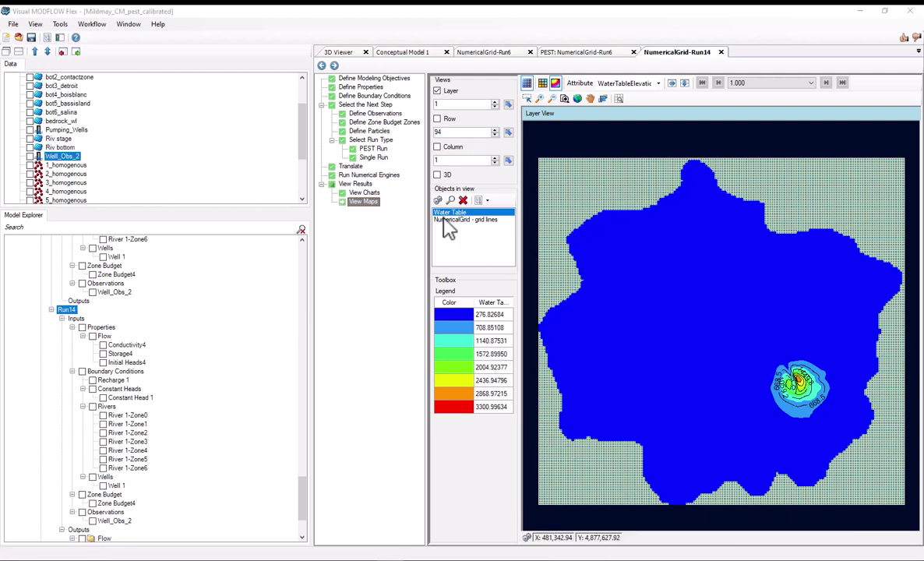
Step: Display Run14's calibrated Kx conductivity distribution and inspect it for layers 1 through 4 and layer 10
left_click(361, 87)
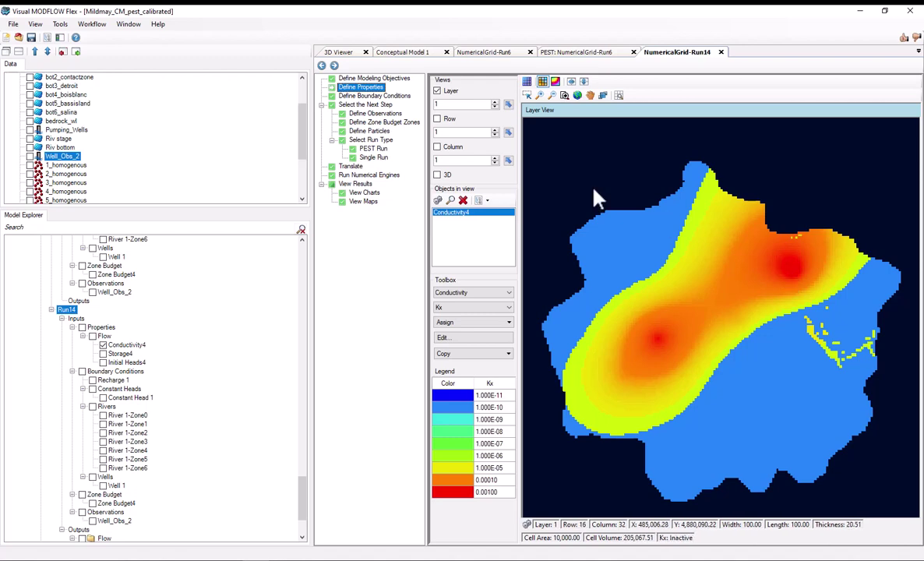
left_click(495, 101)
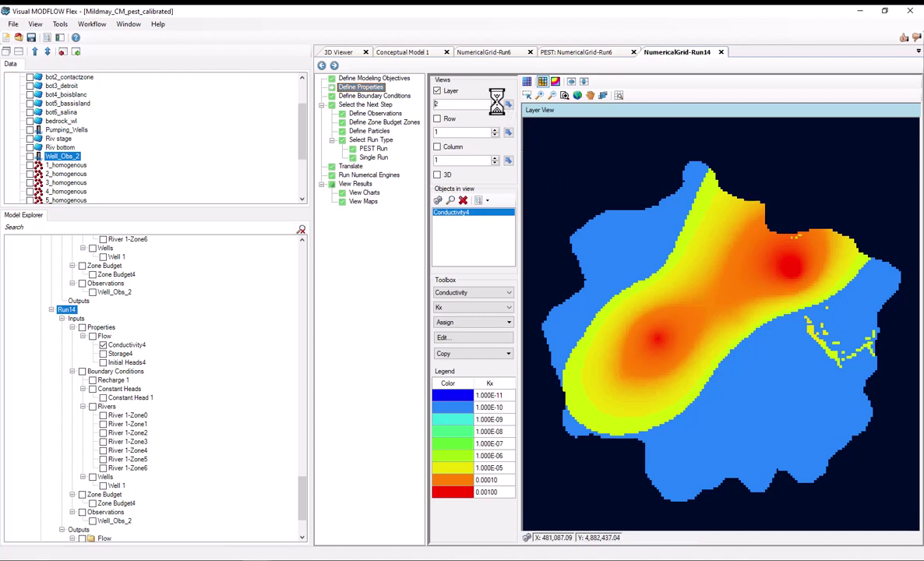
left_click(495, 102)
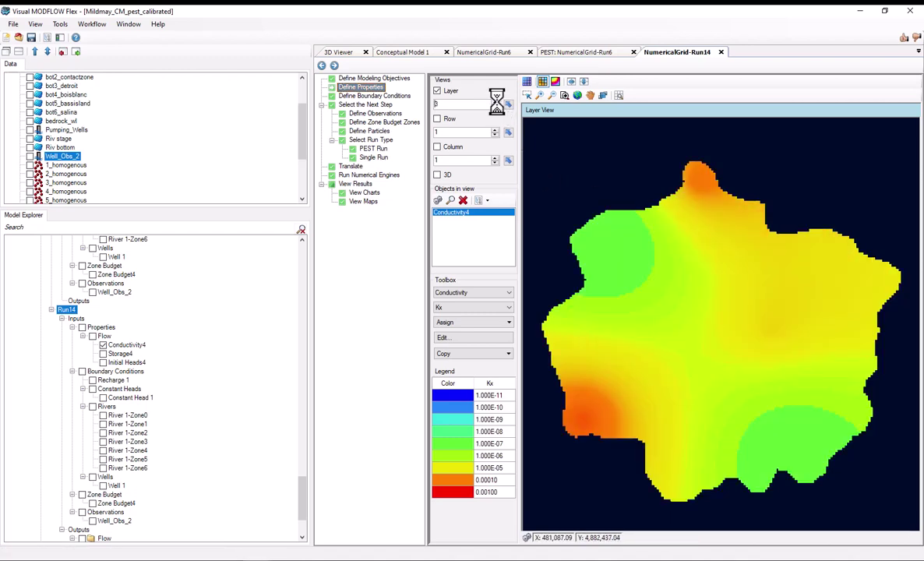
left_click(495, 102)
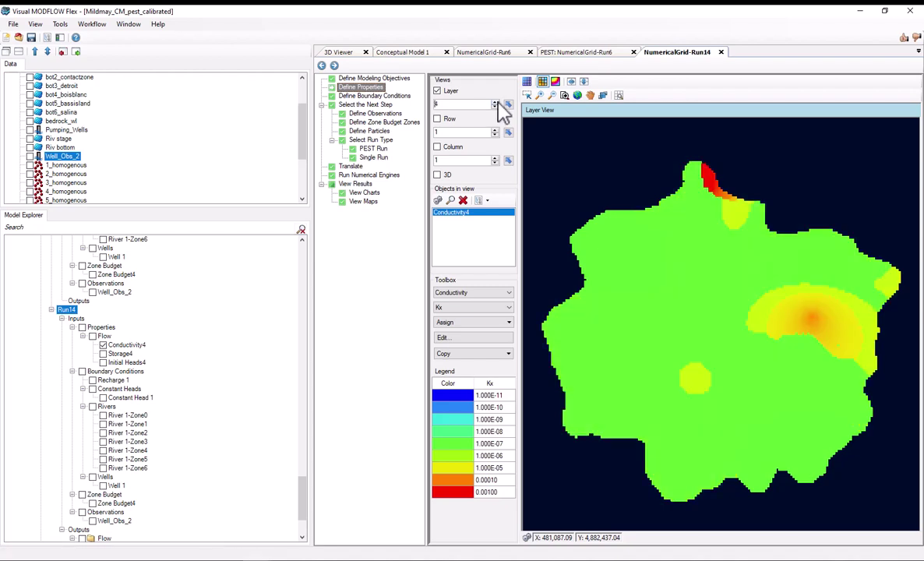
left_click(497, 102)
double_click(457, 107)
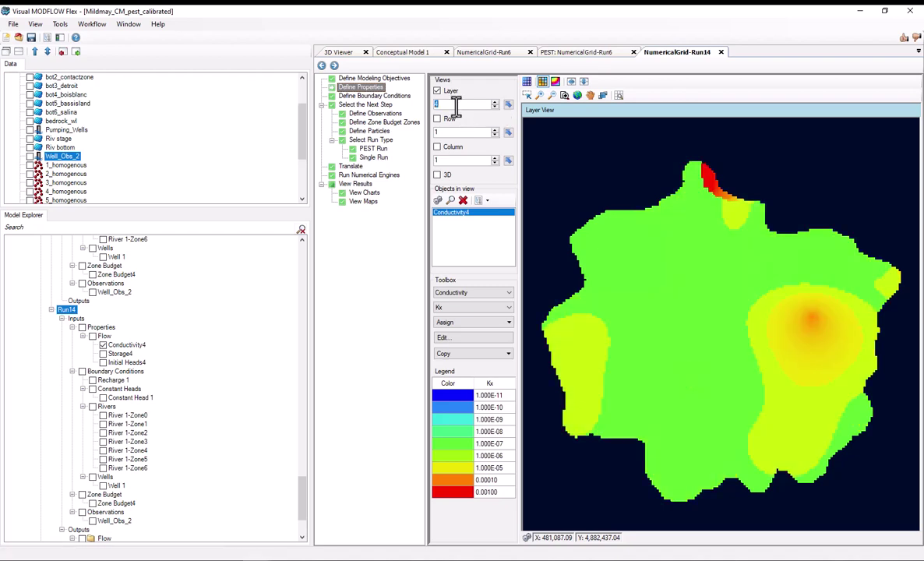
type("10")
key("Return")
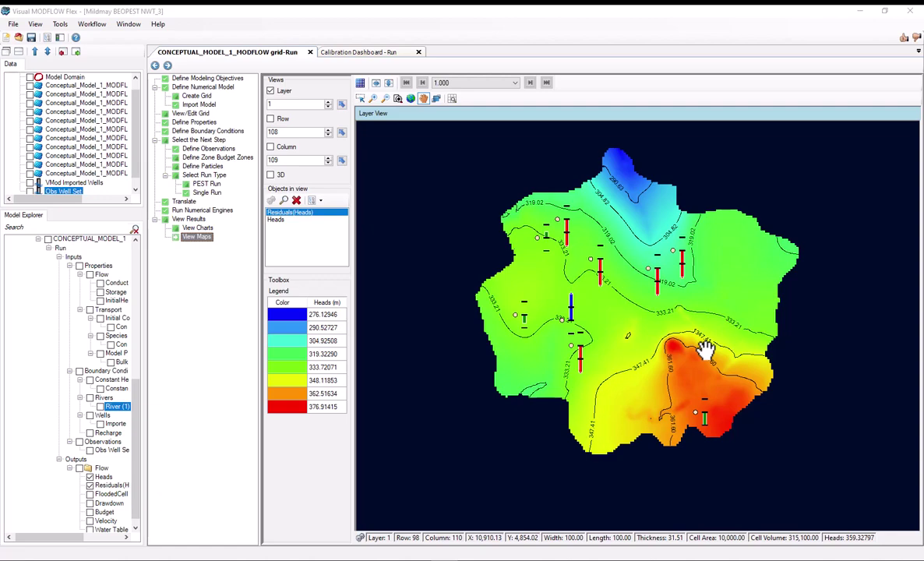
Step: Overlay the River (1) boundary on the heads and residuals map of the Mildmay BEOPEST NWT_3 project, and hide it again
left_click(100, 407)
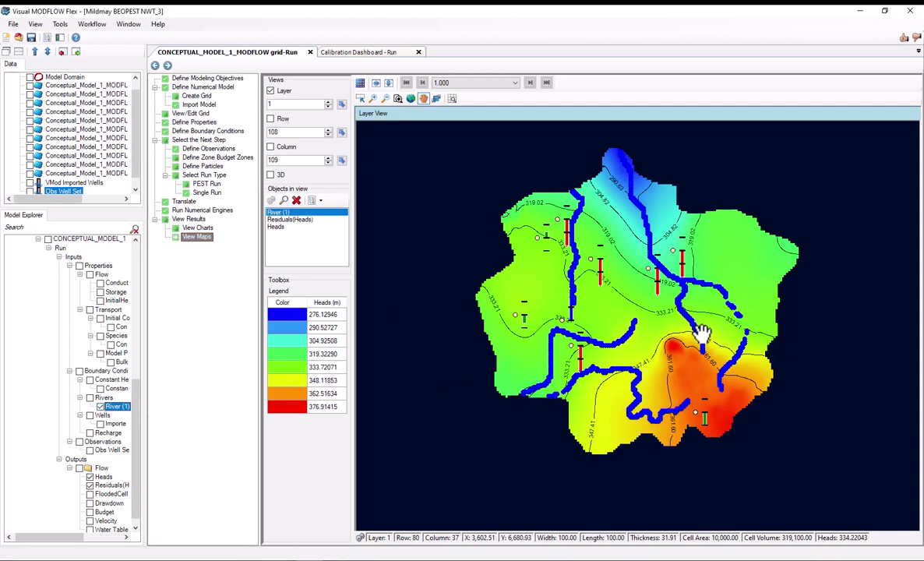
left_click(101, 407)
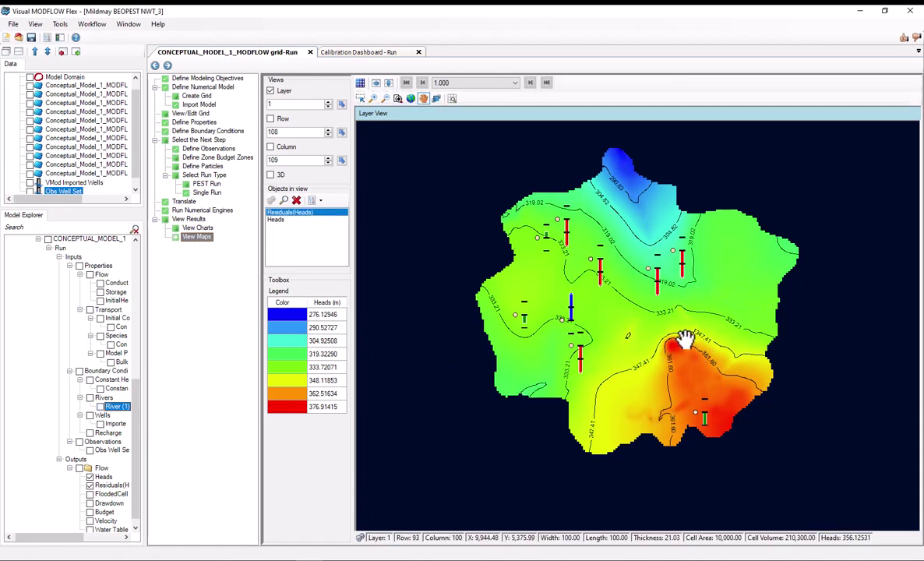